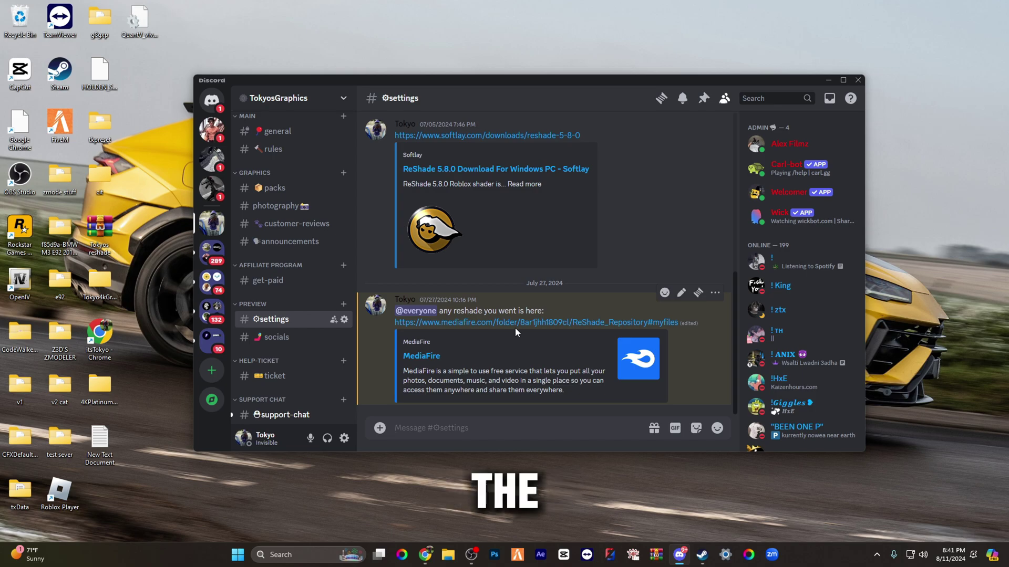
# Minimize the chat window and open Grand Theft Auto V's local files folder from the Steam library
pyautogui.click(828, 81)
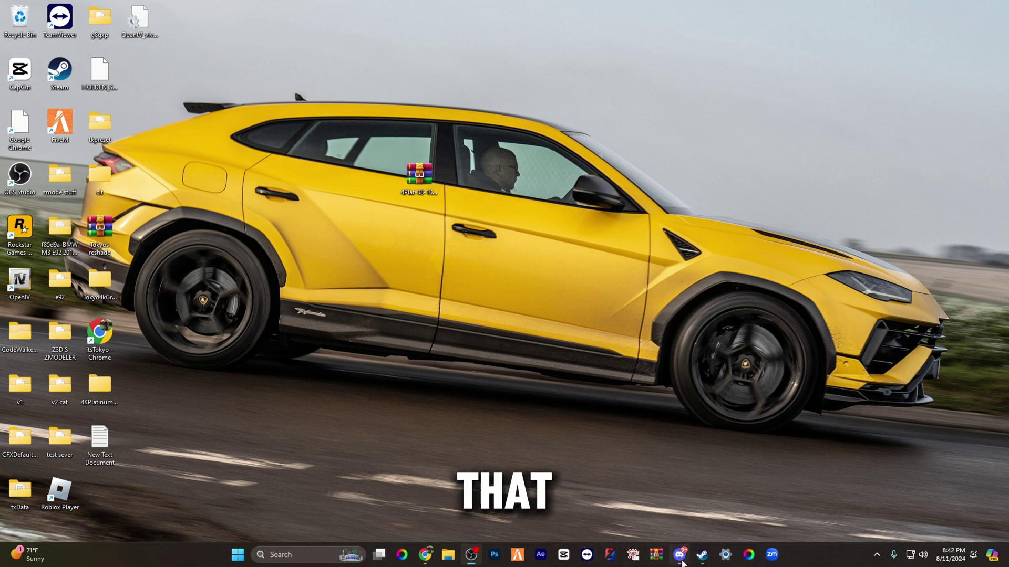
pyautogui.click(699, 558)
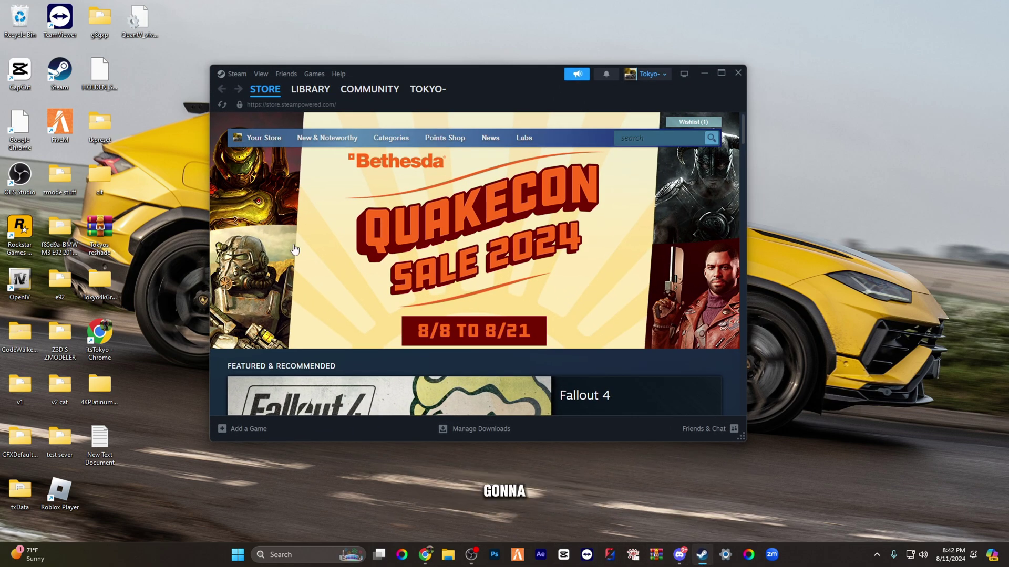
pyautogui.click(310, 89)
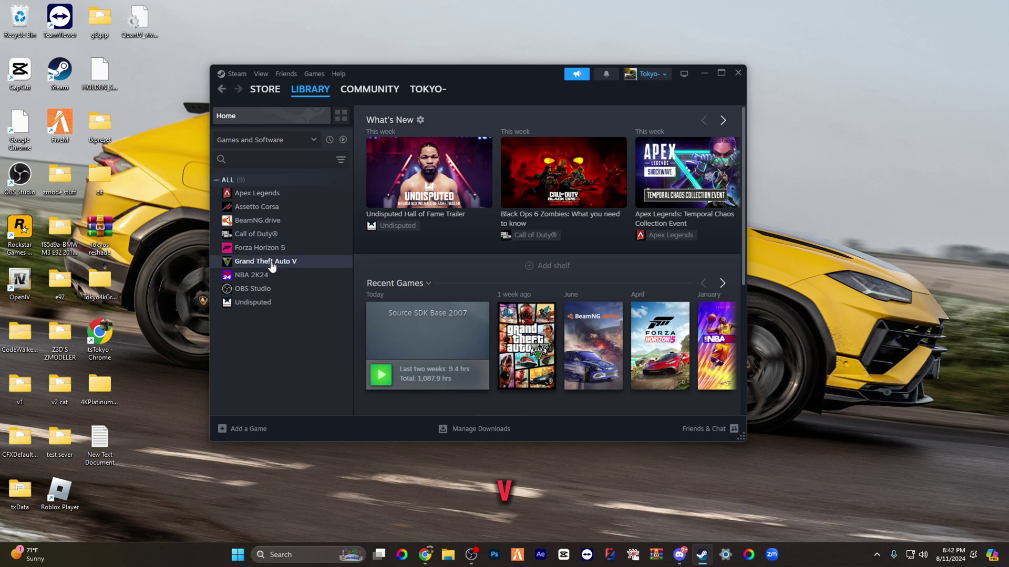
pyautogui.rightClick(271, 264)
pyautogui.moveTo(307, 325)
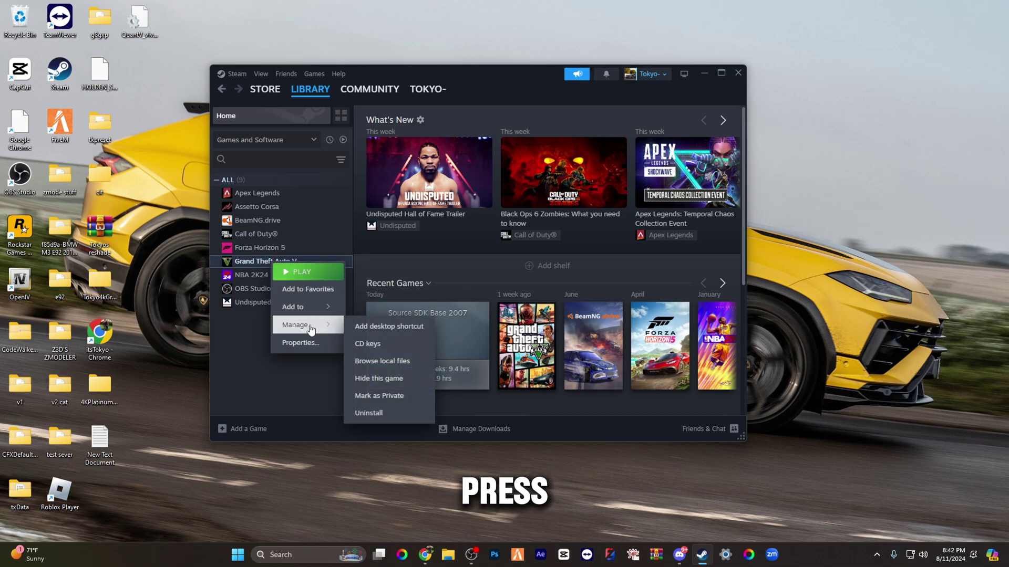
pyautogui.click(390, 363)
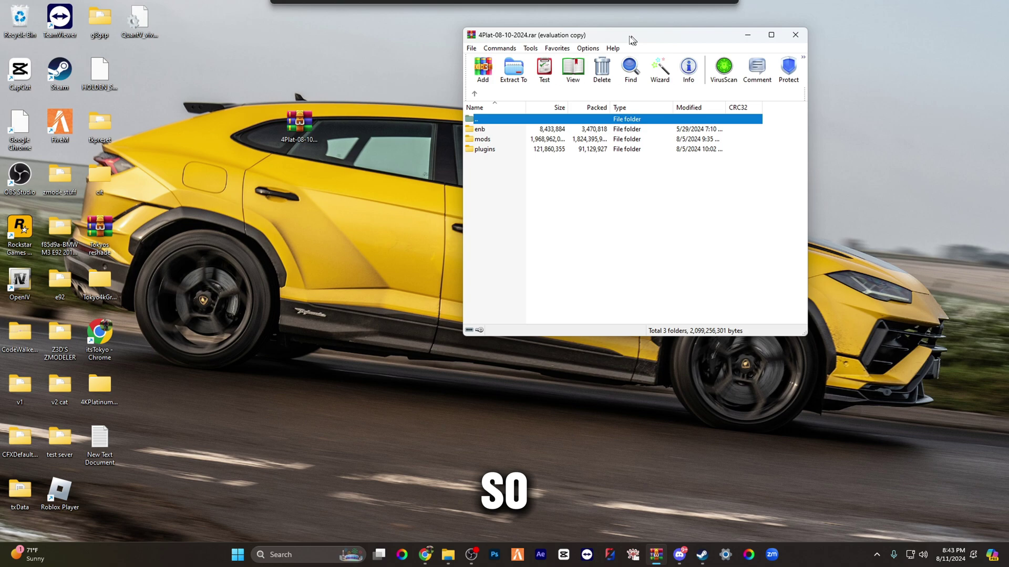
# Open the enb folder inside 4Plat-08-10-2024.rar and place the archive window beside the Grand Theft Auto V folder window
pyautogui.moveTo(632, 40); pyautogui.dragTo(628, 40)
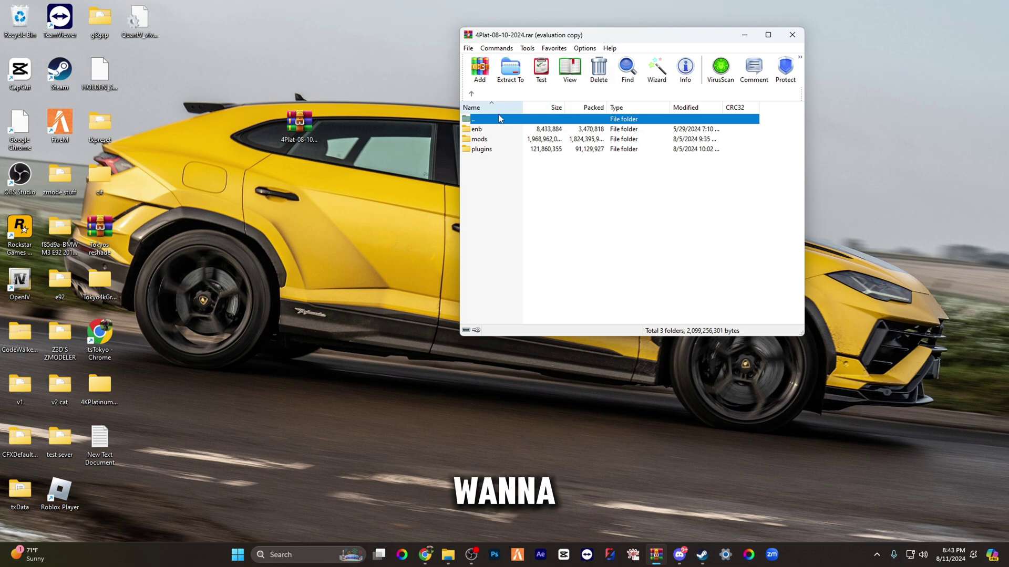
pyautogui.doubleClick(480, 129)
pyautogui.moveTo(662, 565)
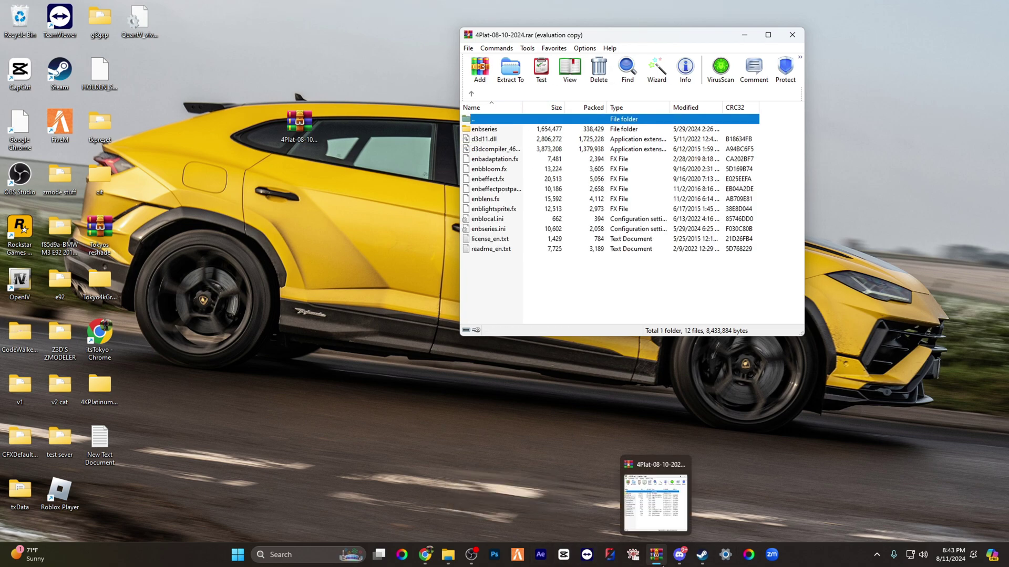
pyautogui.moveTo(444, 557)
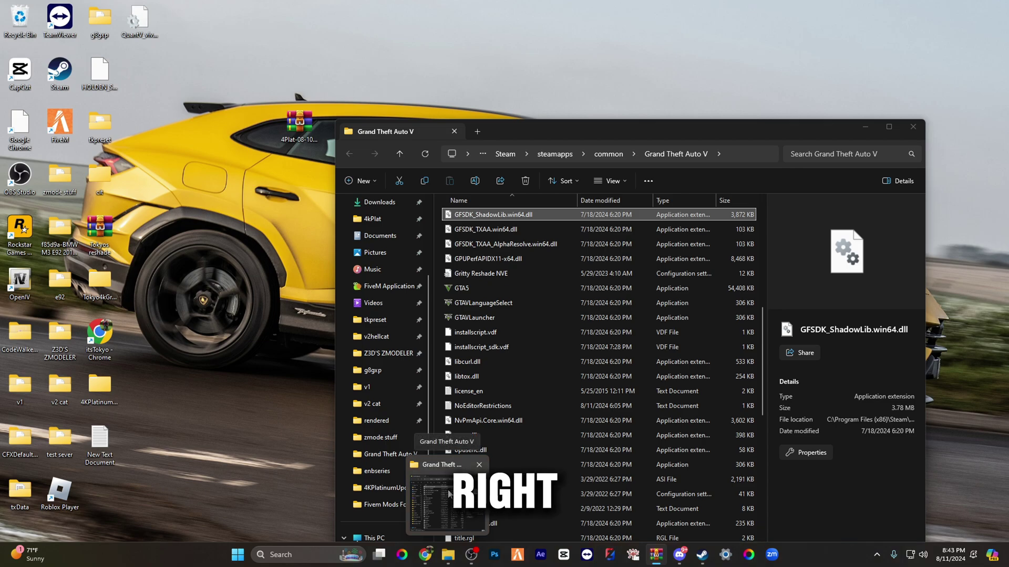
pyautogui.click(450, 493)
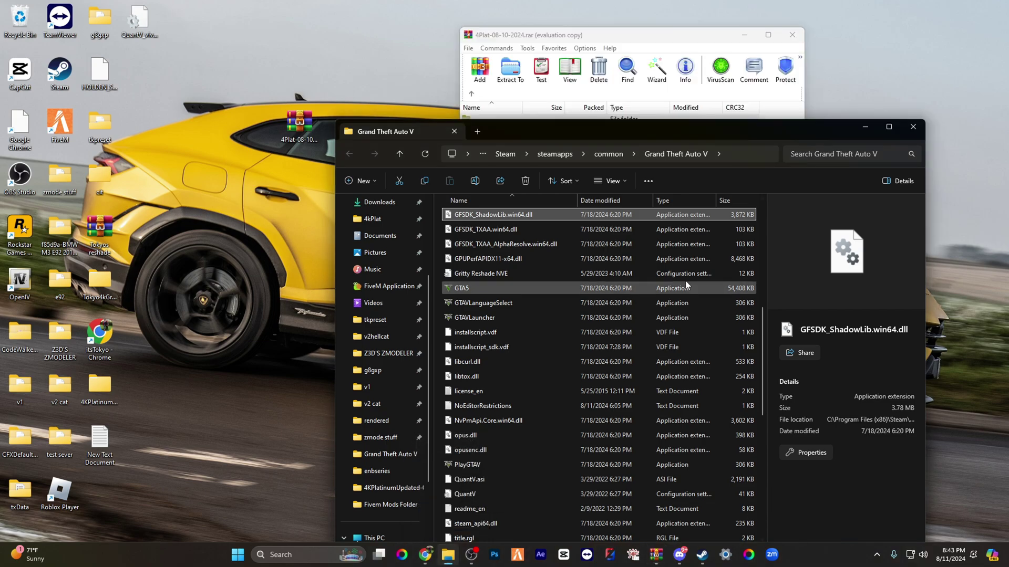
pyautogui.moveTo(735, 133); pyautogui.dragTo(417, 71)
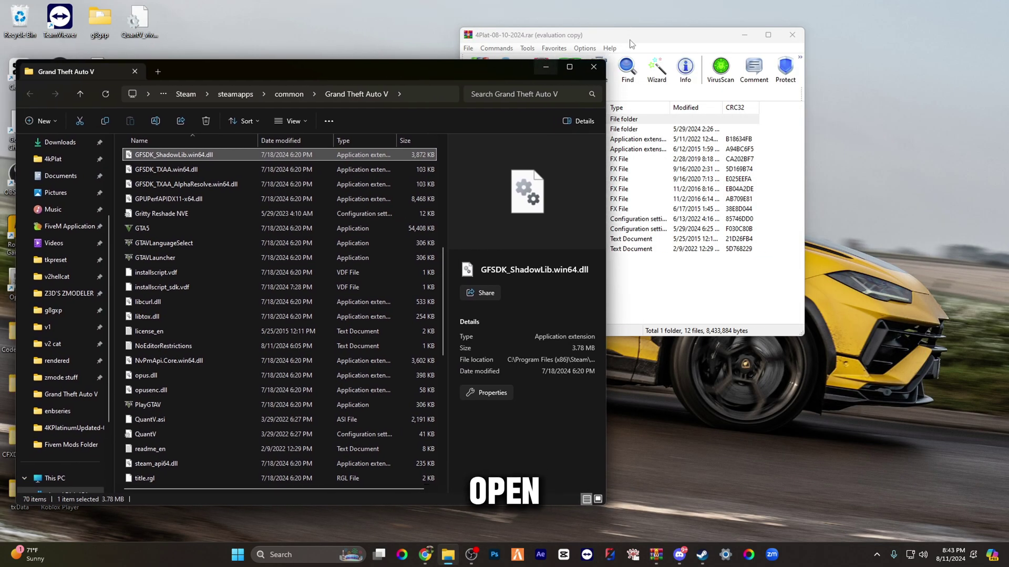
pyautogui.moveTo(657, 34); pyautogui.dragTo(816, 72)
pyautogui.scroll(8, 304, 389)
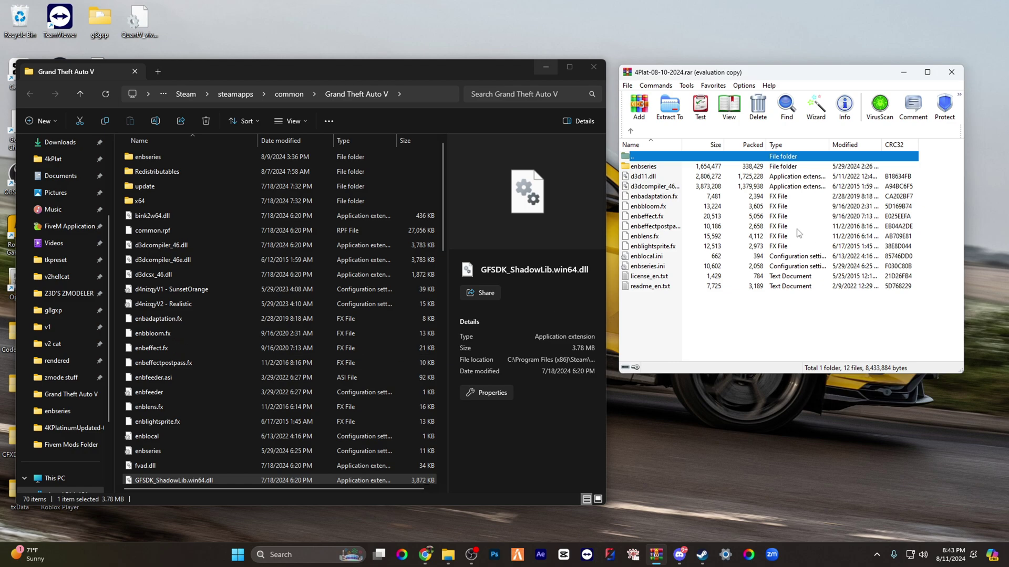
# Extract everything in the archive's enb folder into the Grand Theft Auto V folder, replacing the existing files
pyautogui.moveTo(727, 317); pyautogui.dragTo(696, 165)
pyautogui.click(633, 133)
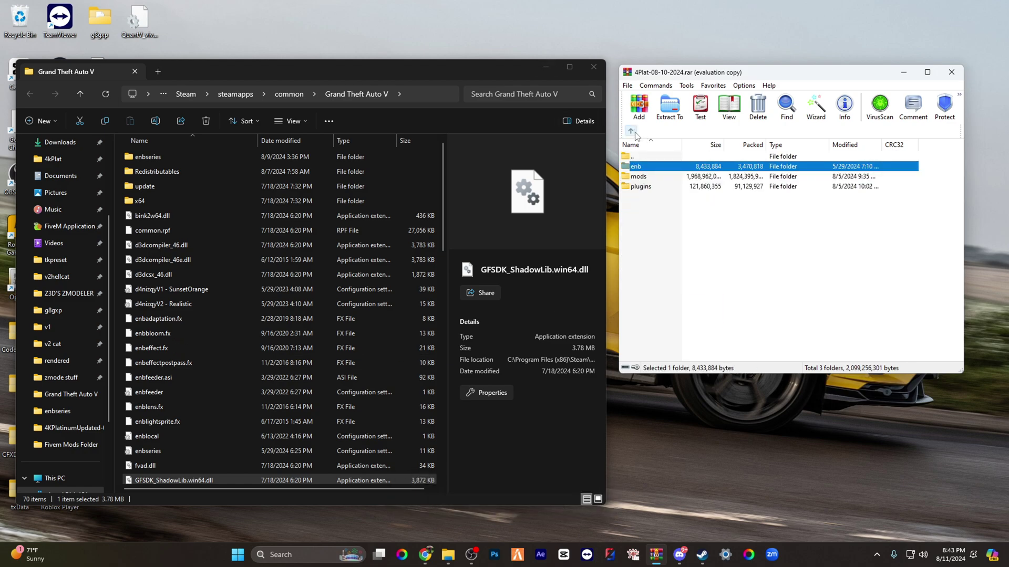
pyautogui.doubleClick(661, 167)
pyautogui.moveTo(686, 314); pyautogui.dragTo(680, 169)
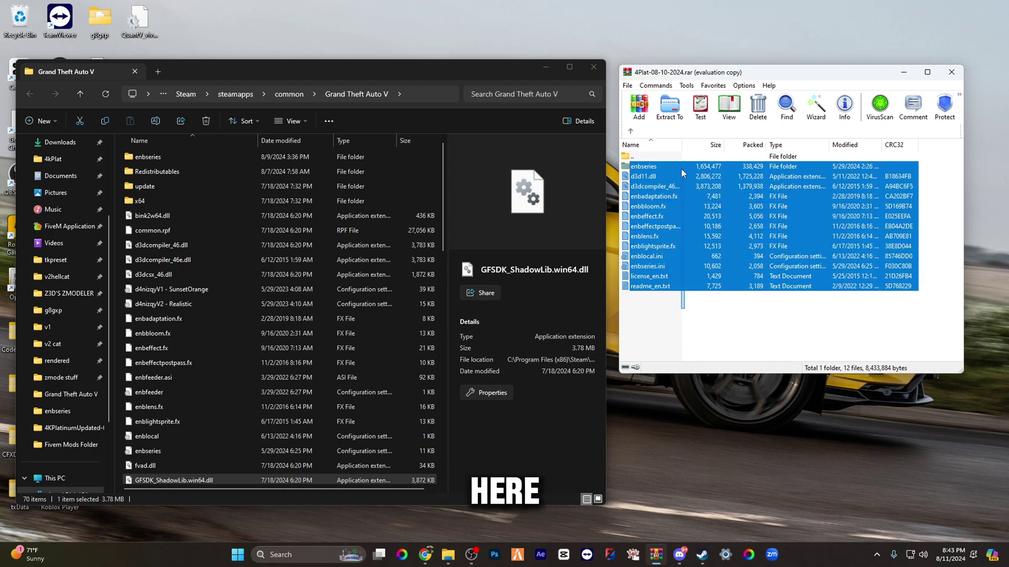
pyautogui.moveTo(313, 274); pyautogui.dragTo(315, 274)
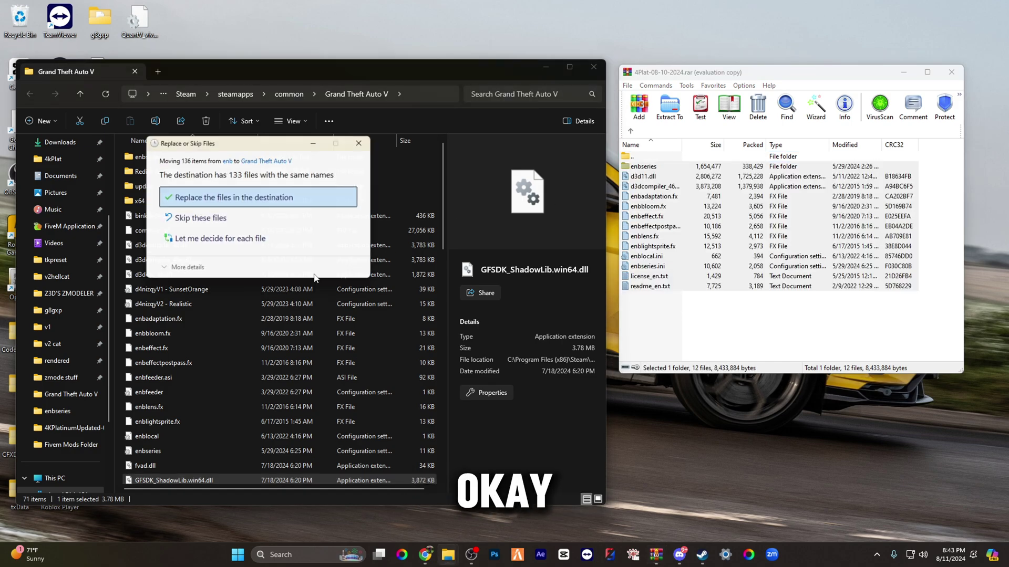
pyautogui.click(259, 199)
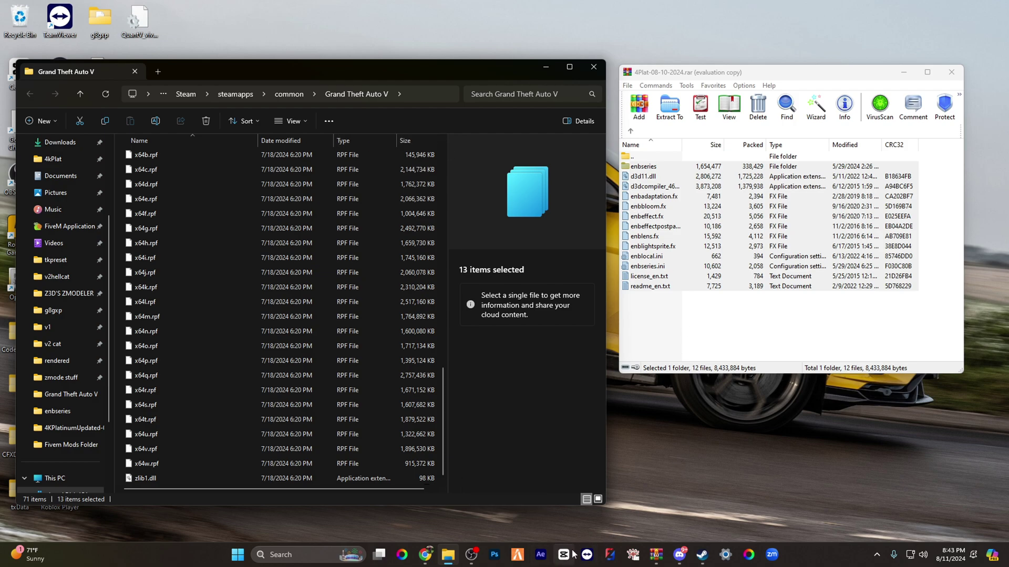
# Start ReShade Setup, choose Grand Theft Auto V (GTA5.exe) as the game and DirectX 10/11/12 as the rendering API
pyautogui.click(402, 554)
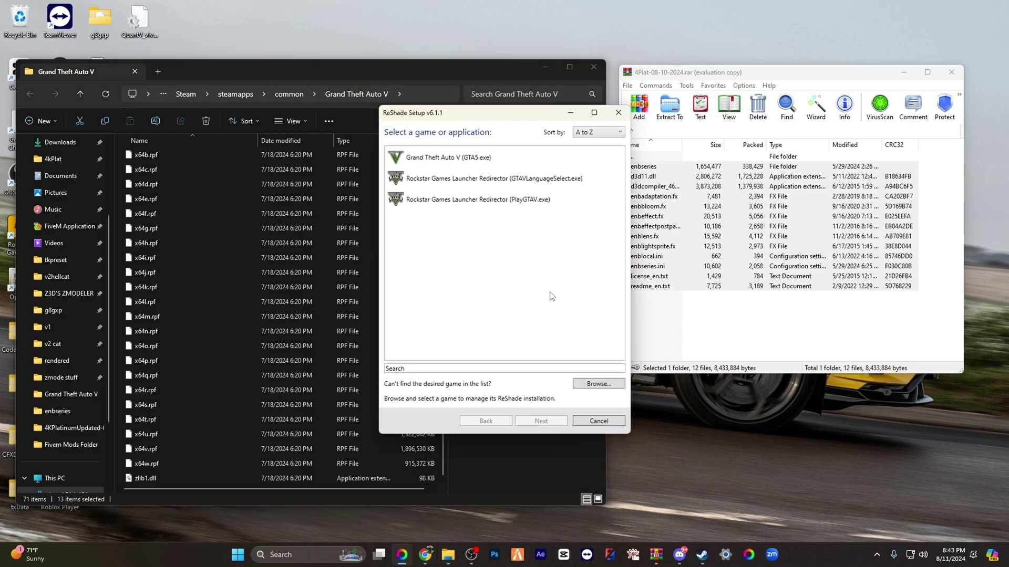
pyautogui.click(506, 153)
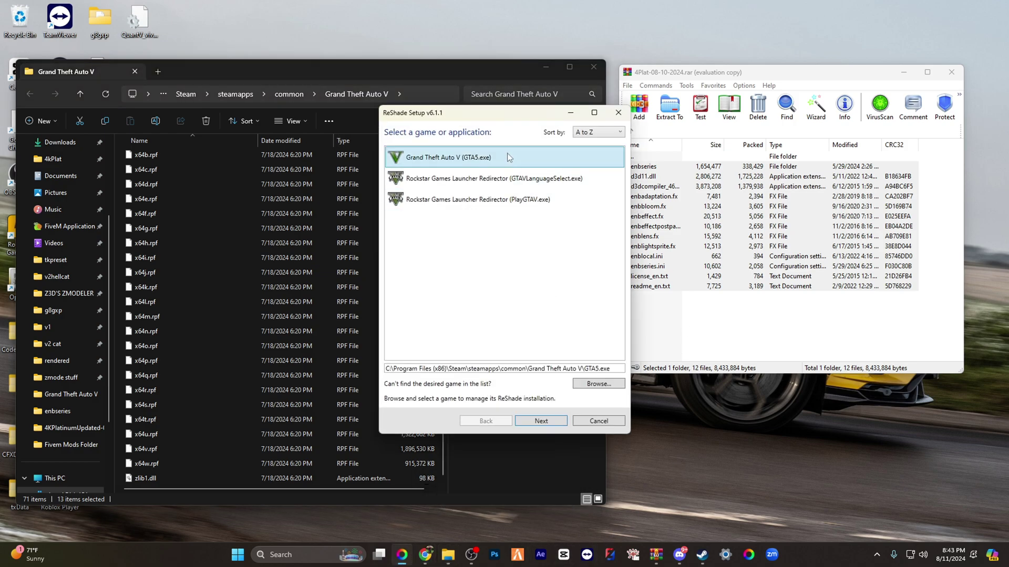
pyautogui.click(540, 421)
pyautogui.click(455, 253)
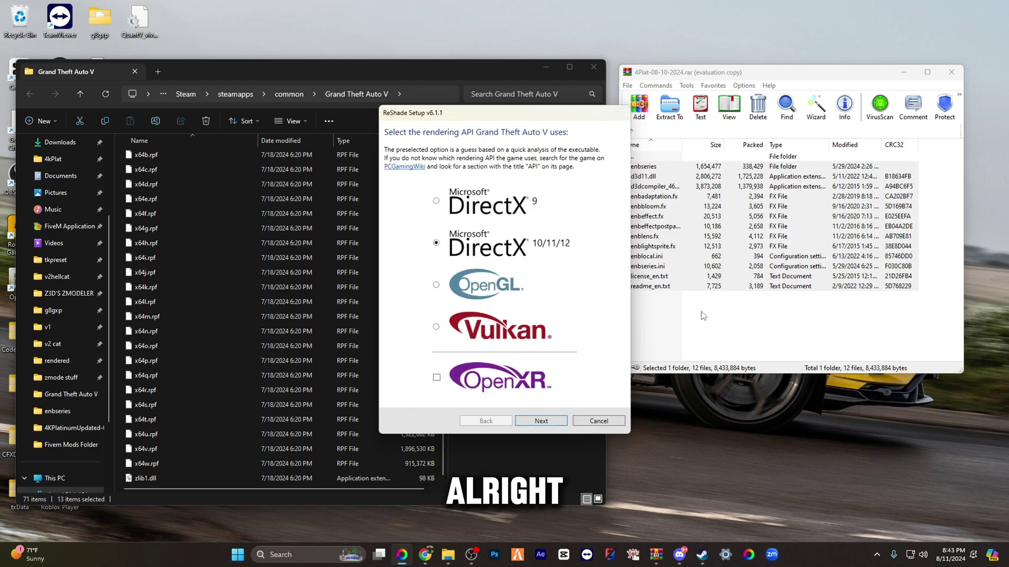
pyautogui.click(563, 424)
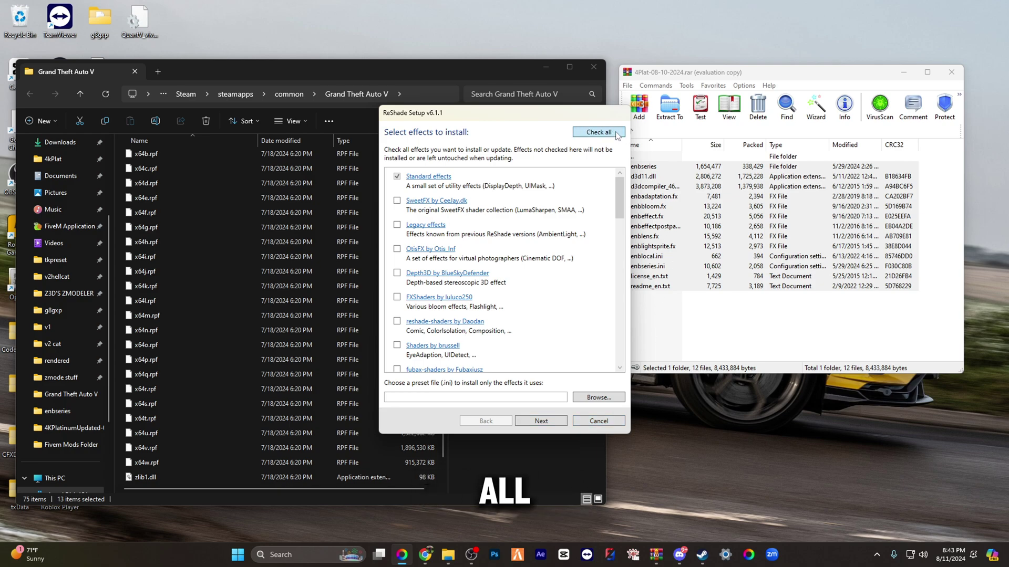
# Install ReShade with all effect packages selected and finish the setup
pyautogui.click(525, 277)
pyautogui.click(544, 422)
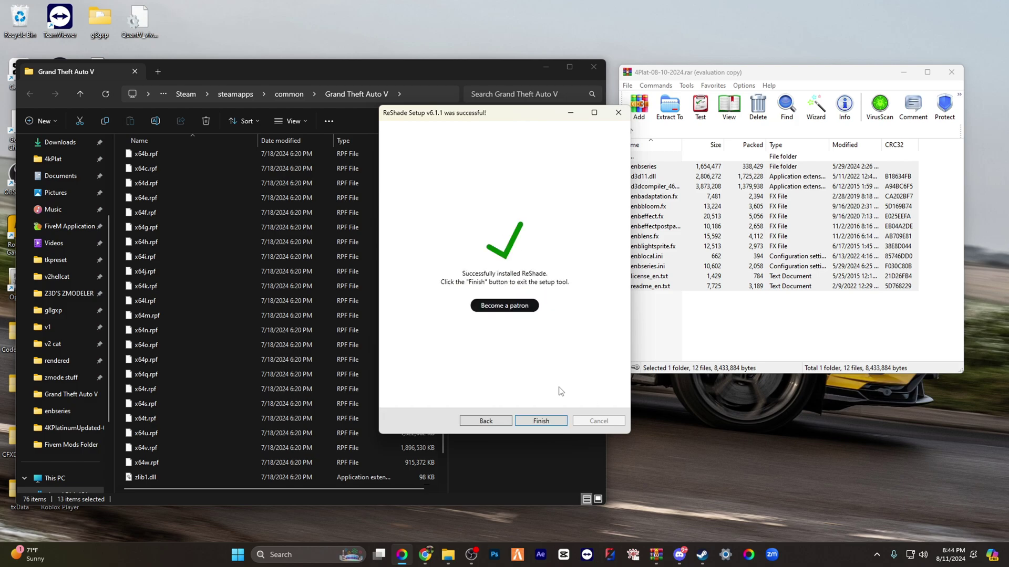
pyautogui.click(542, 422)
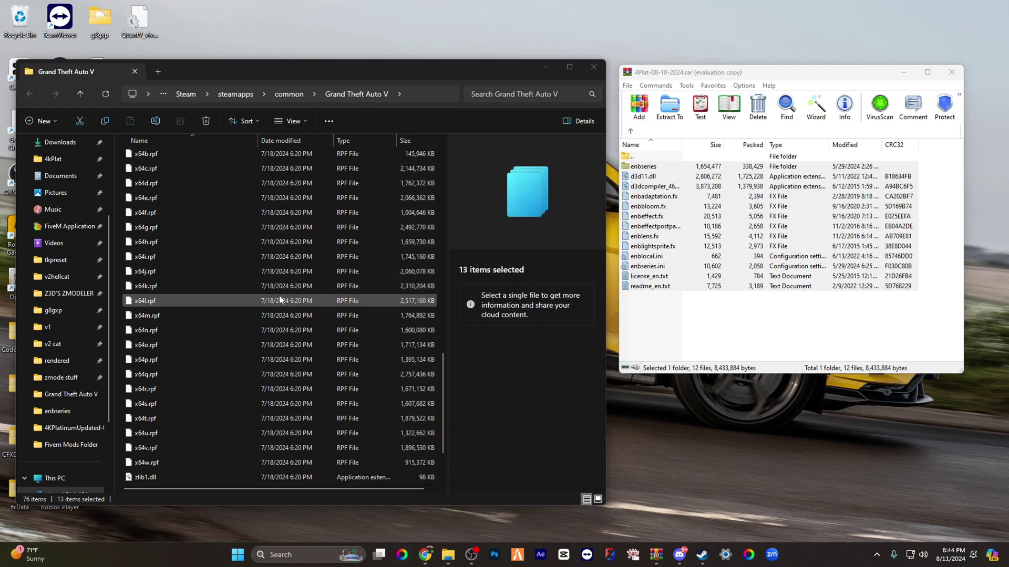
# Return to the start of the Grand Theft Auto V folder listing and refresh it
pyautogui.scroll(10, 273, 283)
pyautogui.scroll(3, 268, 270)
pyautogui.click(105, 94)
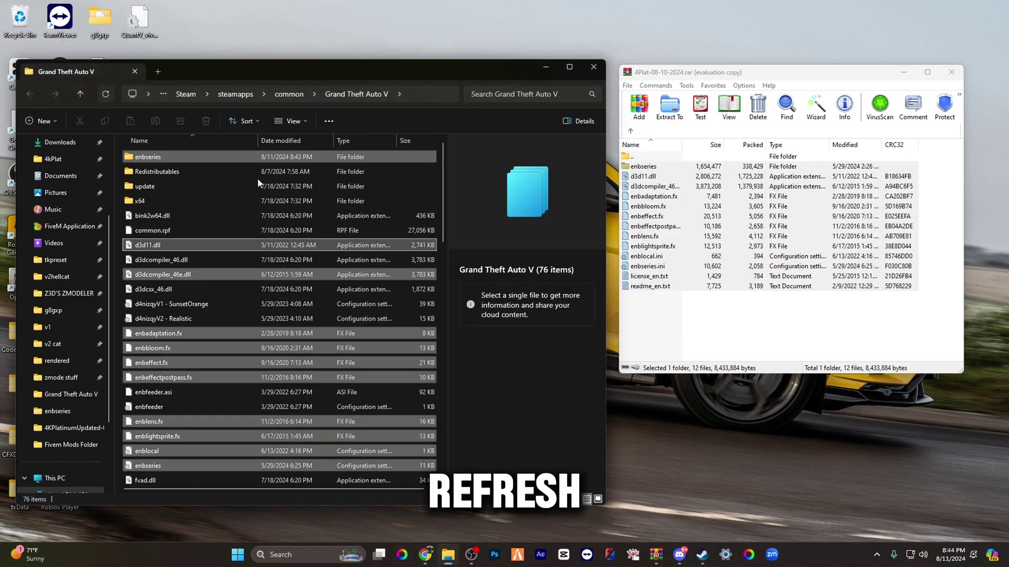
# Open the plugins folder in FiveM Application Data from the FiveM shortcut's file location and set its window aside
pyautogui.moveTo(245, 68); pyautogui.dragTo(468, 74)
pyautogui.rightClick(55, 128)
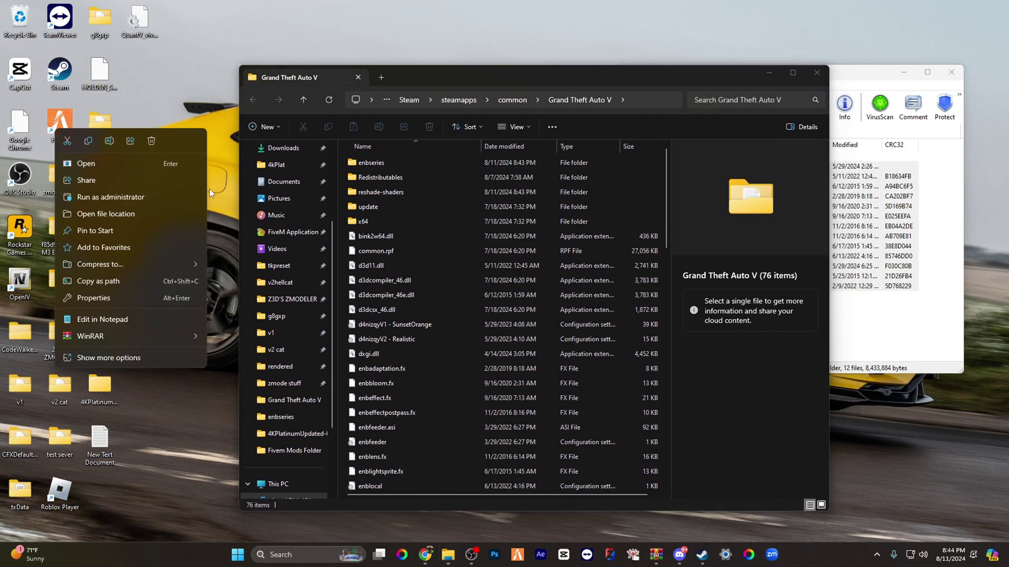
pyautogui.click(106, 213)
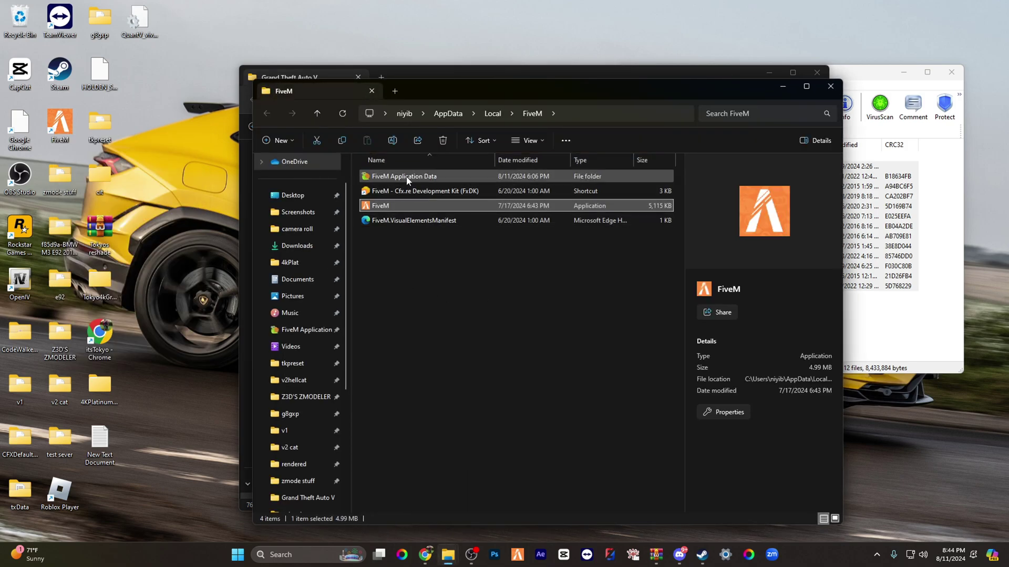
pyautogui.doubleClick(404, 177)
pyautogui.doubleClick(482, 266)
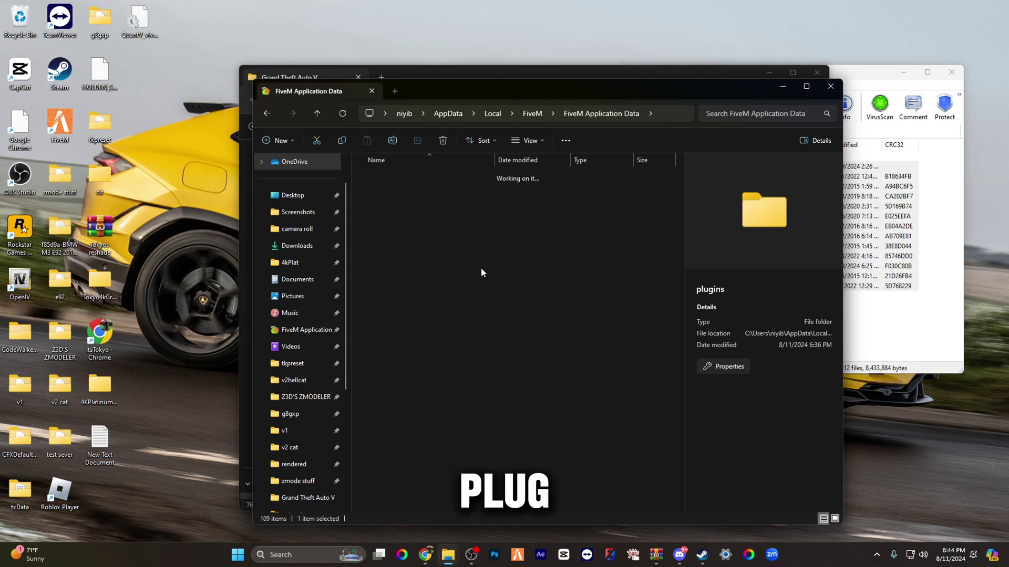
pyautogui.moveTo(595, 90); pyautogui.dragTo(362, 83)
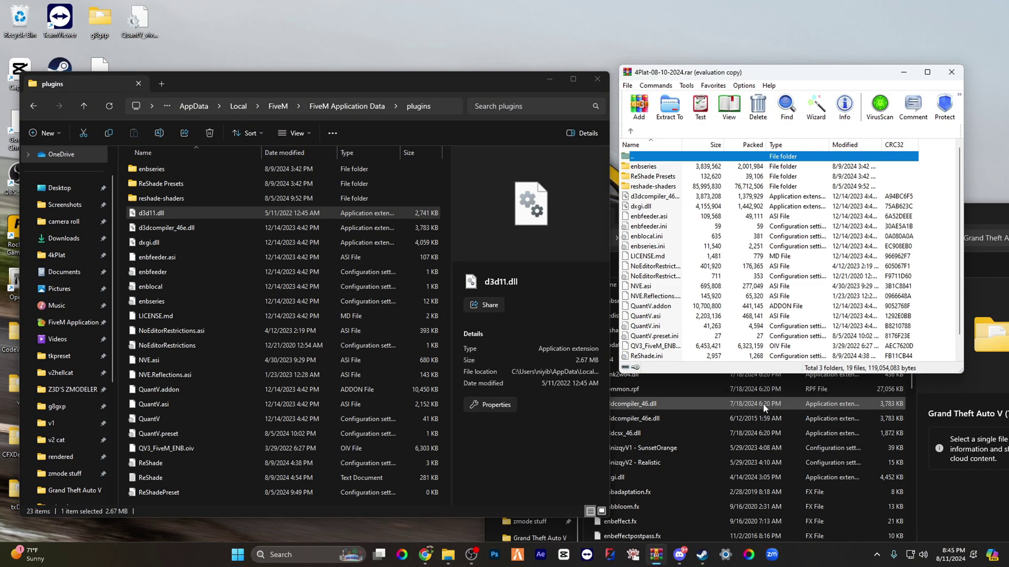
# Move the reshade-shaders folder from the Grand Theft Auto V folder into FiveM's plugins folder, replacing the existing files
pyautogui.scroll(1, 788, 336)
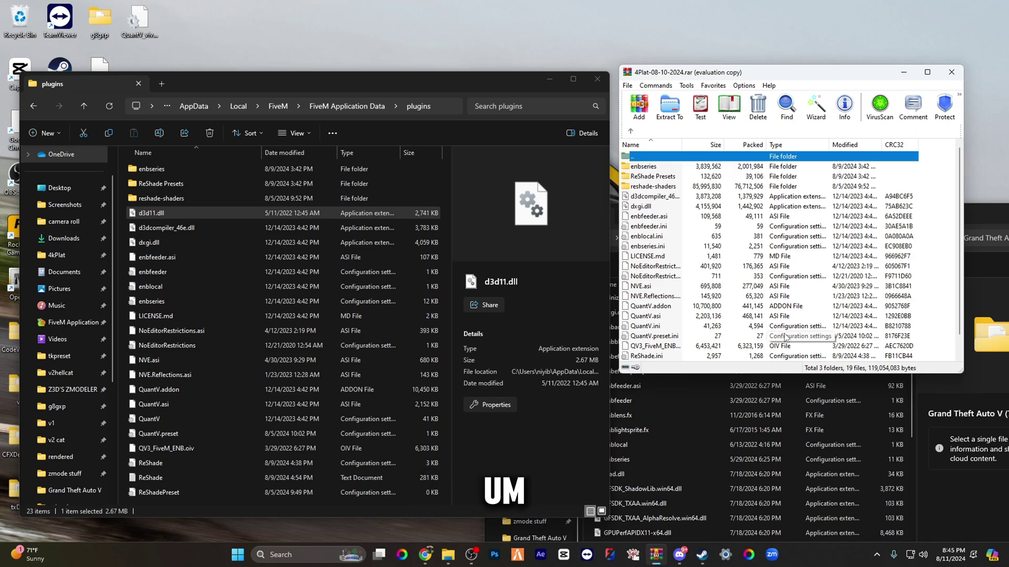
pyautogui.scroll(-1, 788, 337)
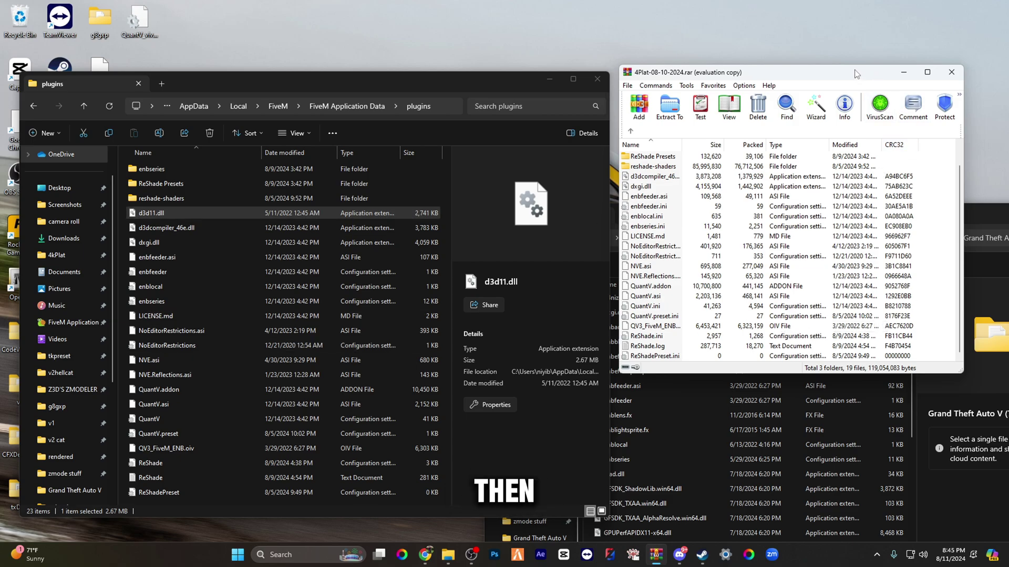
pyautogui.moveTo(854, 74); pyautogui.dragTo(830, 415)
pyautogui.moveTo(819, 231); pyautogui.dragTo(800, 47)
pyautogui.scroll(4, 764, 206)
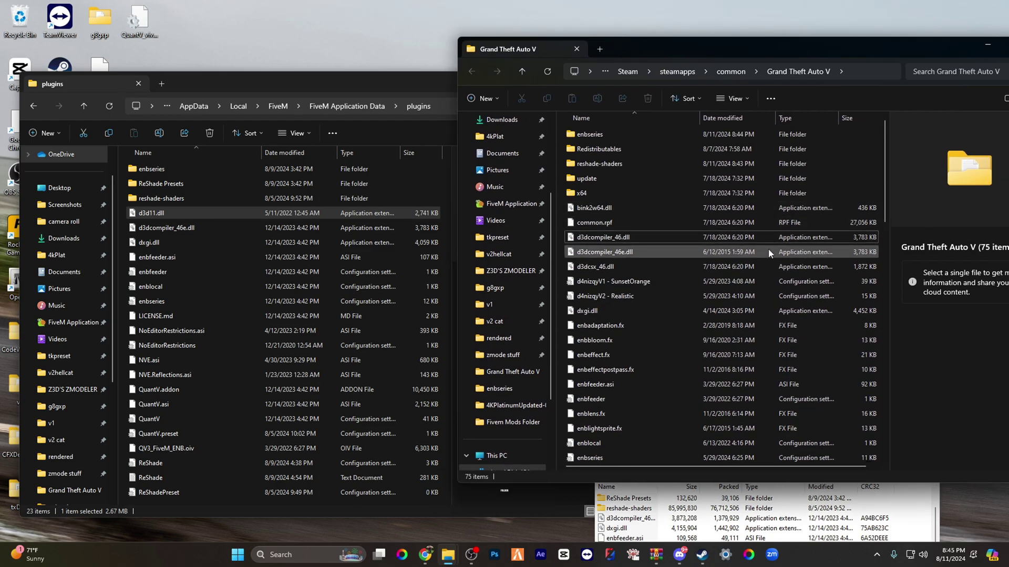
pyautogui.click(635, 164)
pyautogui.moveTo(731, 165); pyautogui.dragTo(334, 291)
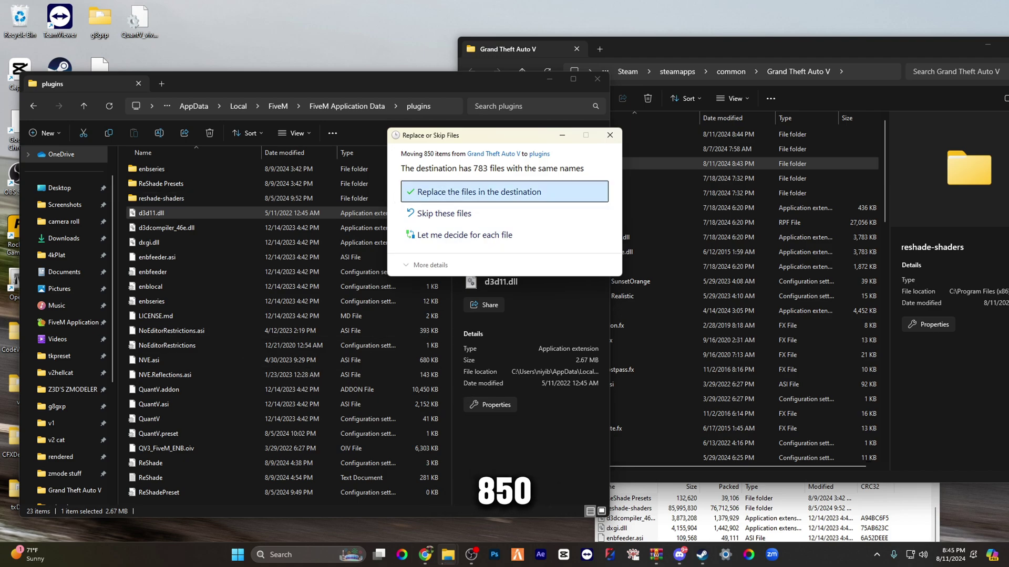
pyautogui.click(496, 193)
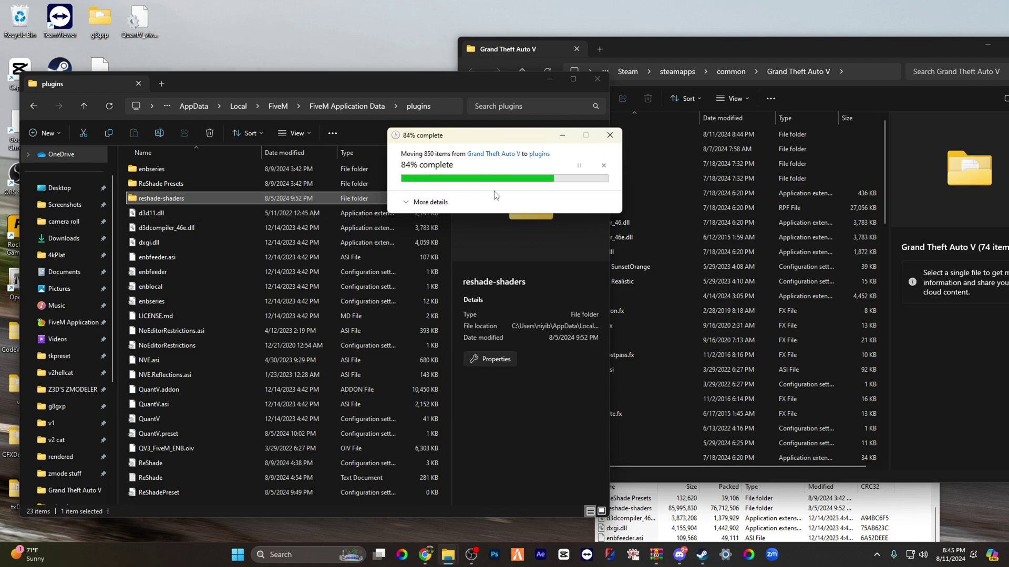
# Move dxgi.dll from the Grand Theft Auto V folder into FiveM's plugins folder, replacing the existing file
pyautogui.click(610, 326)
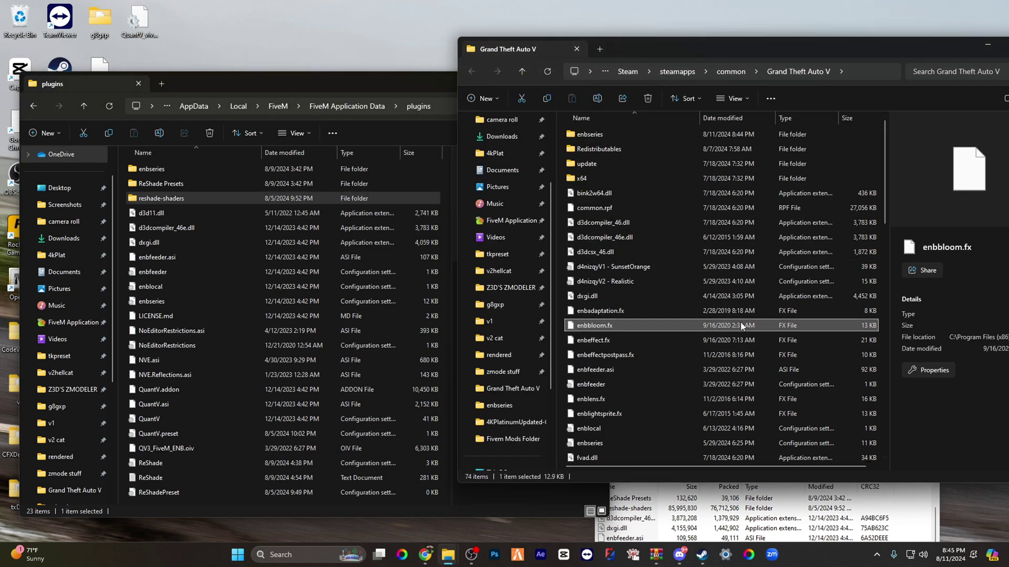
pyautogui.click(587, 296)
pyautogui.moveTo(639, 297); pyautogui.dragTo(448, 281)
pyautogui.click(504, 192)
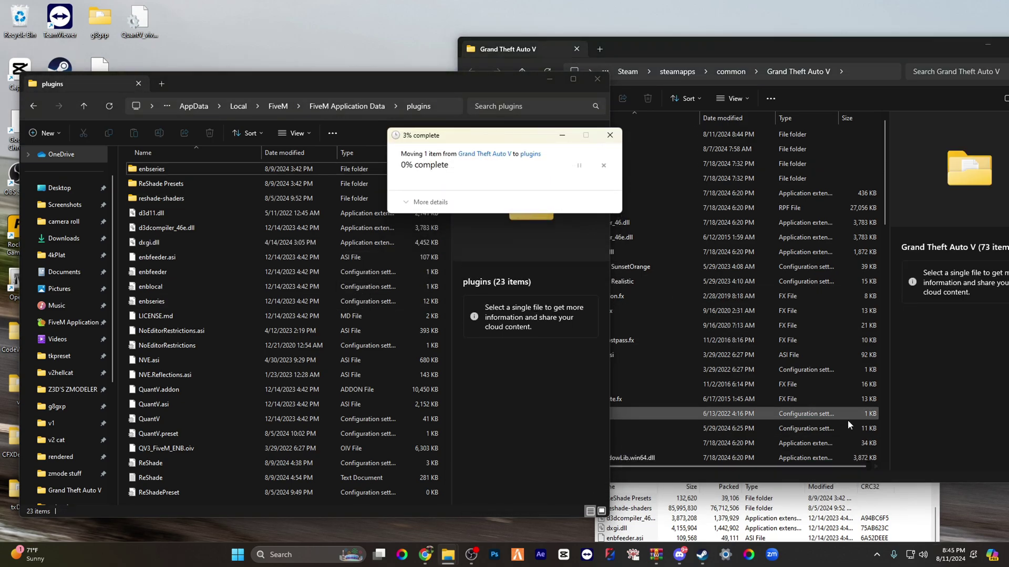
# Move both ReShade files and ReShadePreset from the Grand Theft Auto V folder into FiveM's plugins folder, replacing the existing files
pyautogui.click(881, 400)
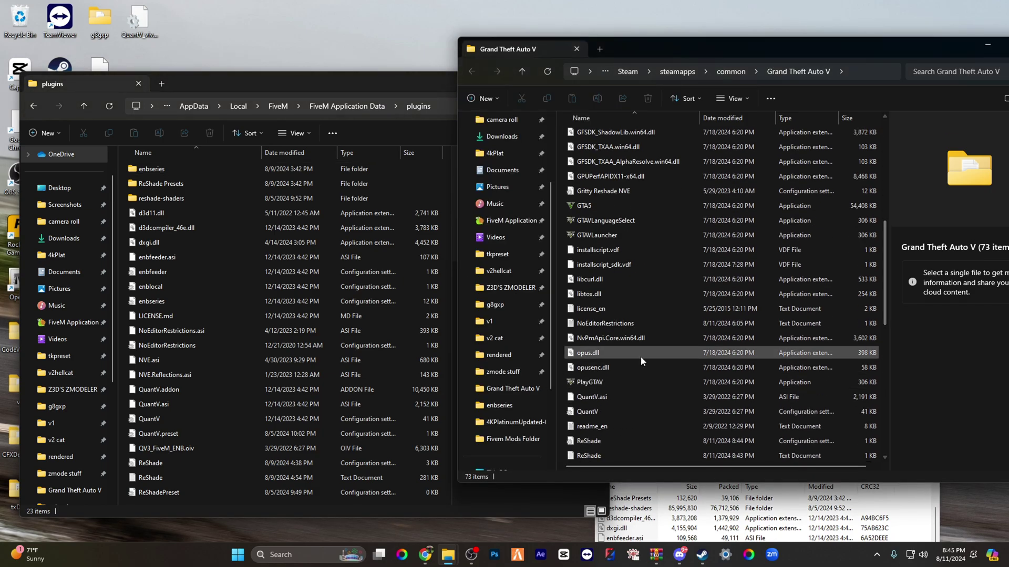
pyautogui.scroll(-4, 623, 271)
pyautogui.scroll(-5, 622, 269)
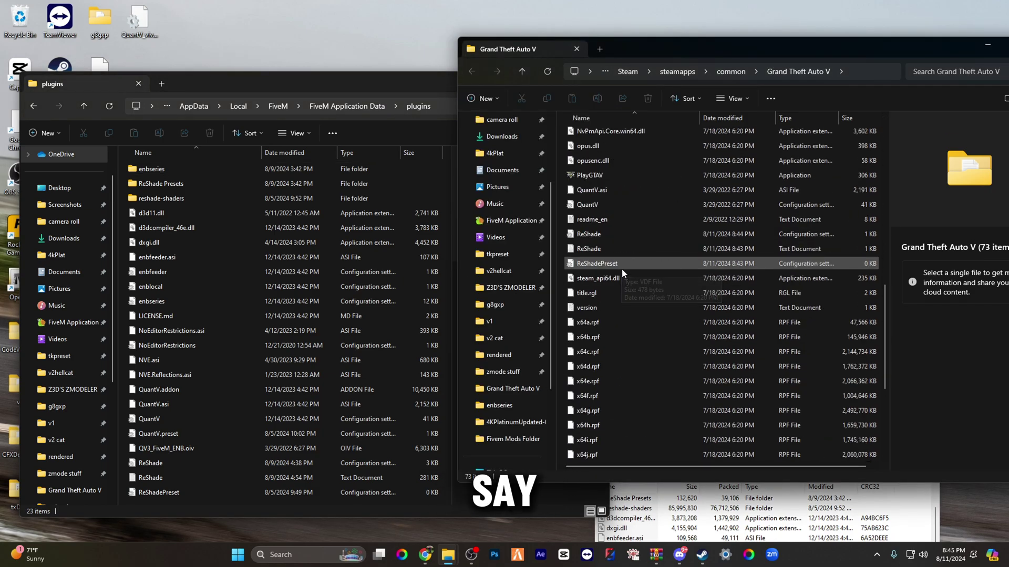
pyautogui.scroll(10, 621, 273)
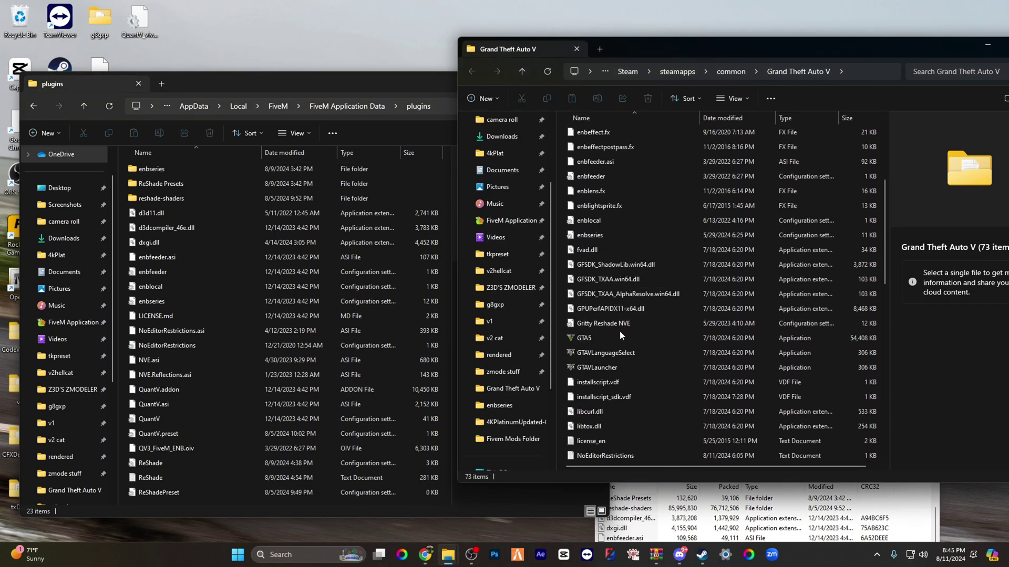
pyautogui.scroll(-4, 613, 342)
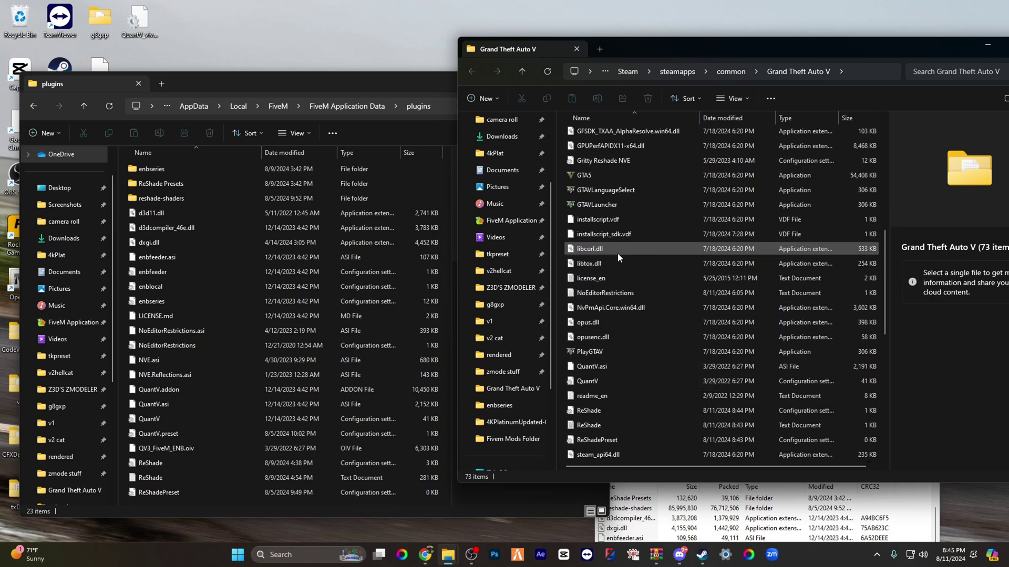
pyautogui.scroll(-2, 617, 253)
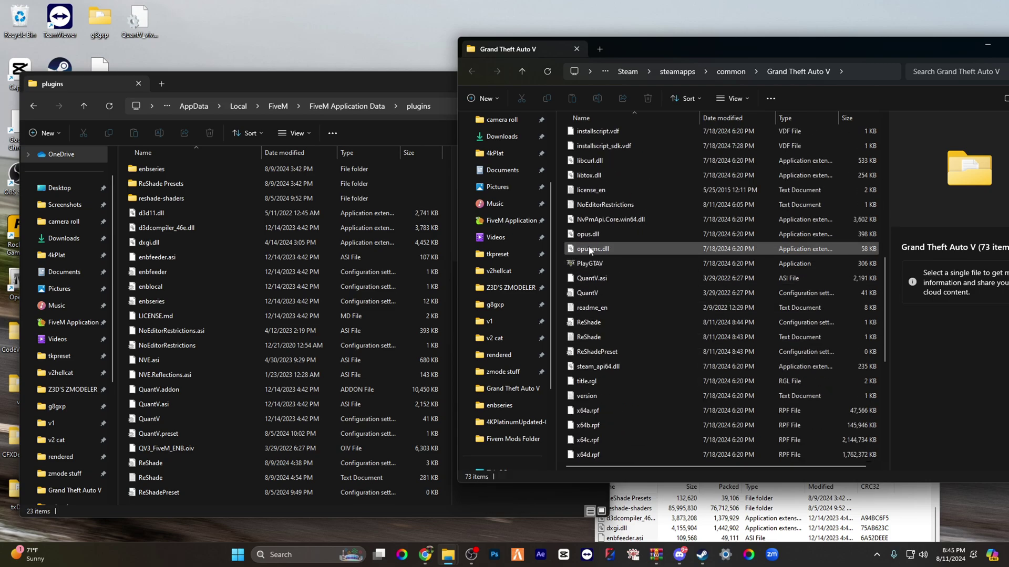
pyautogui.scroll(-1, 620, 285)
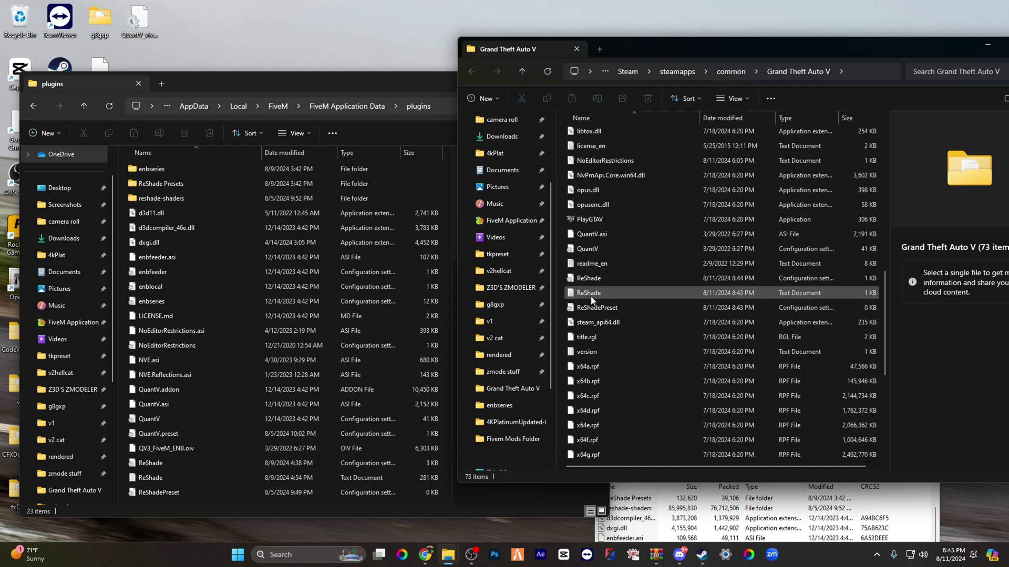
pyautogui.moveTo(564, 286)
pyautogui.mouseDown()
pyautogui.moveTo(623, 329)
pyautogui.moveTo(620, 305)
pyautogui.moveTo(560, 278)
pyautogui.mouseUp()
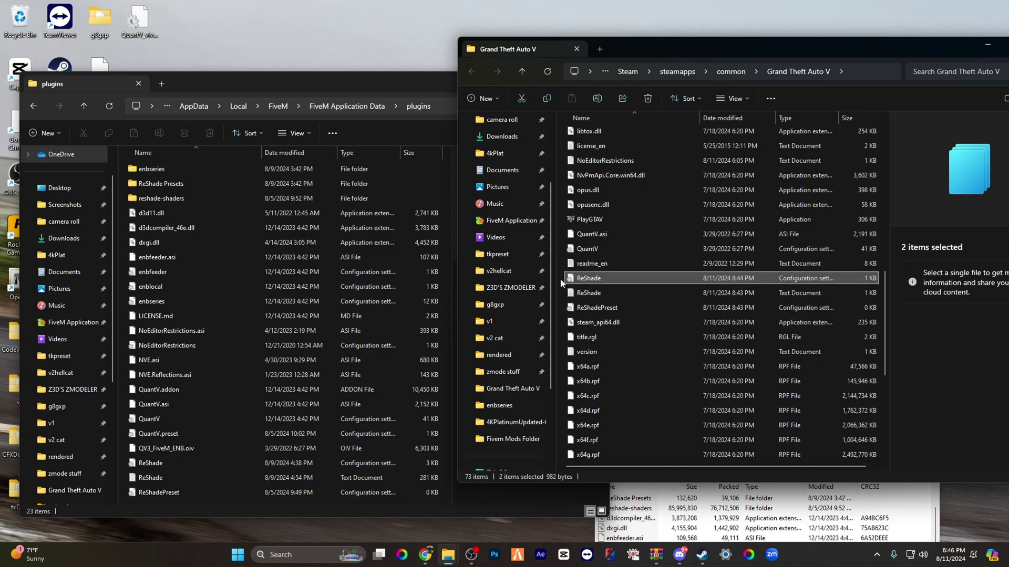
pyautogui.click(559, 278)
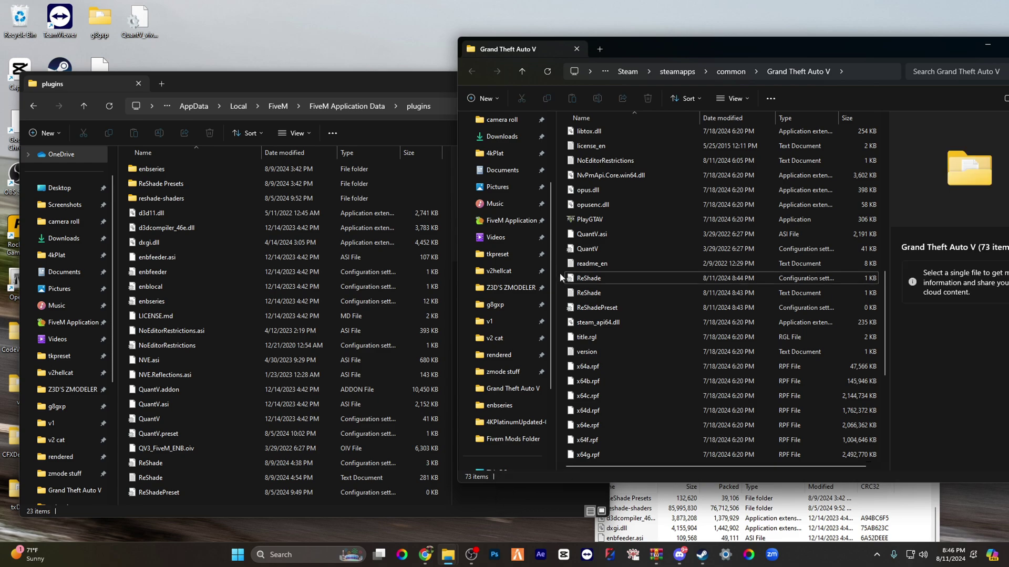
pyautogui.click(577, 279)
pyautogui.keyDown('shift'); pyautogui.click(598, 287); pyautogui.keyUp('shift')
pyautogui.hotkey('shift', 'Down')
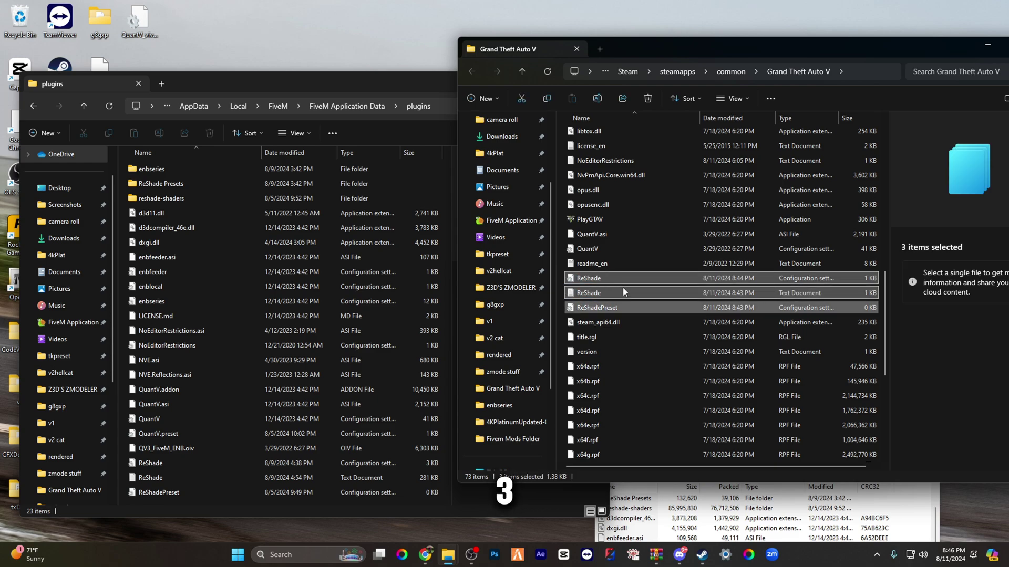
pyautogui.moveTo(622, 313)
pyautogui.mouseDown()
pyautogui.moveTo(560, 275)
pyautogui.moveTo(607, 303)
pyautogui.mouseUp()
pyautogui.moveTo(606, 302); pyautogui.dragTo(315, 262)
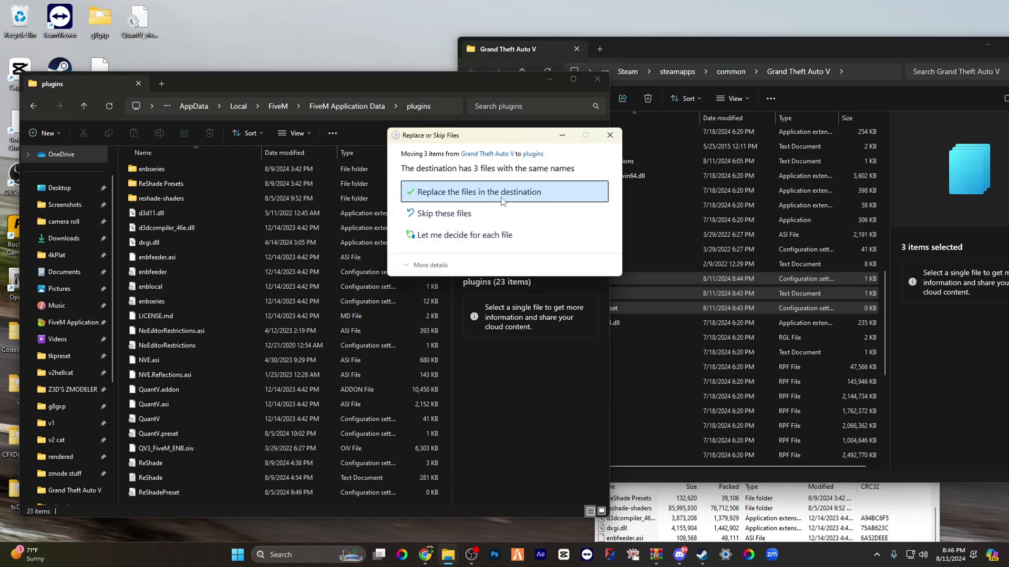
pyautogui.press('Return')
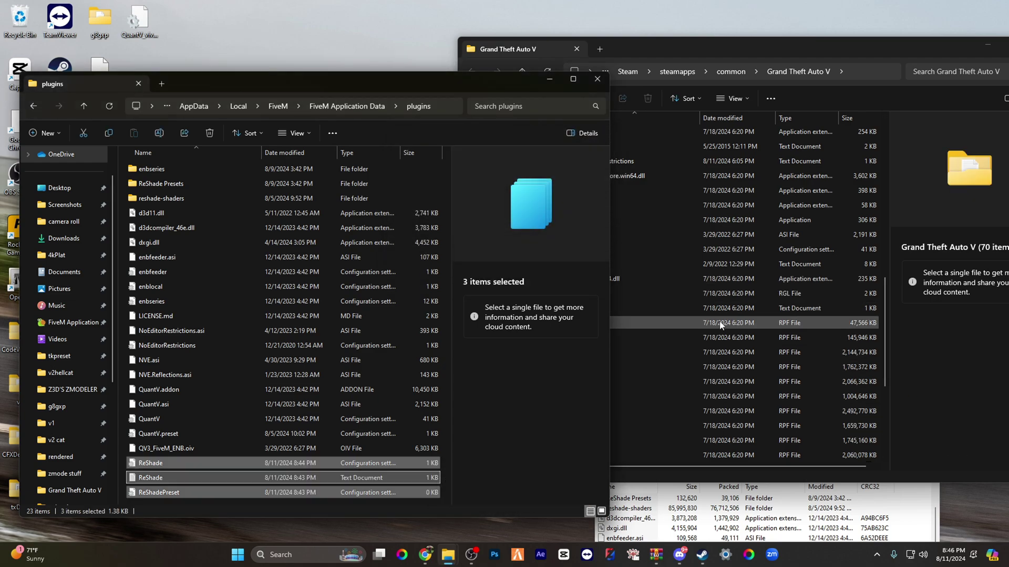
# Minimize the Grand Theft Auto V window and place the 4Plat-08-10-2024.rar archive window beside the plugins folder
pyautogui.click(921, 327)
pyautogui.scroll(5, 661, 328)
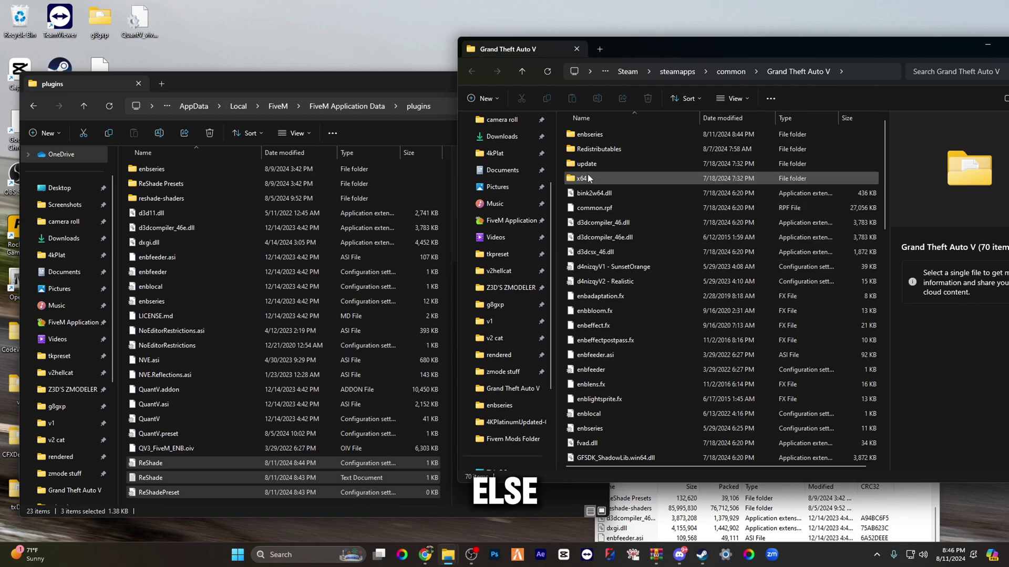
pyautogui.click(987, 46)
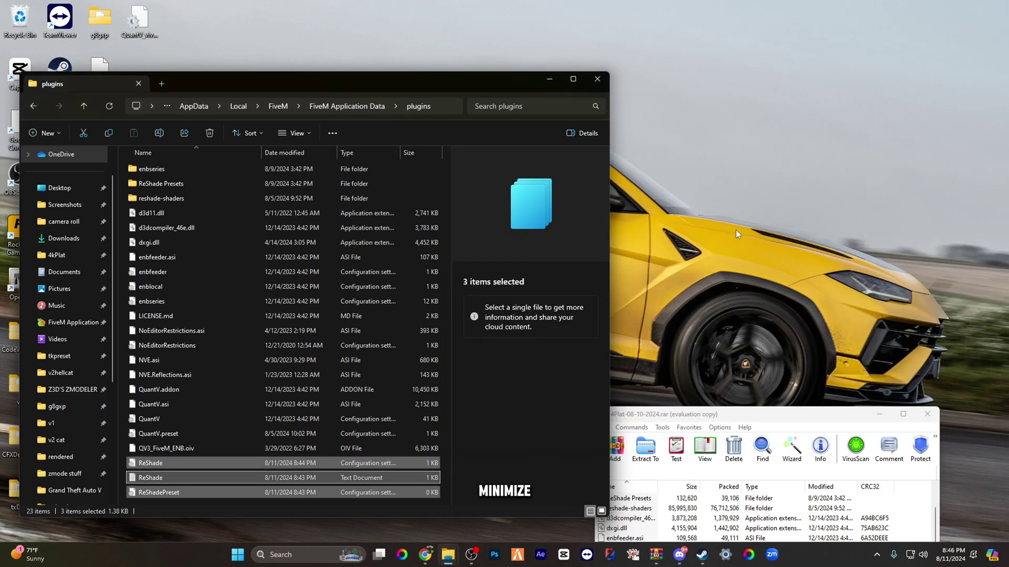
pyautogui.click(857, 429)
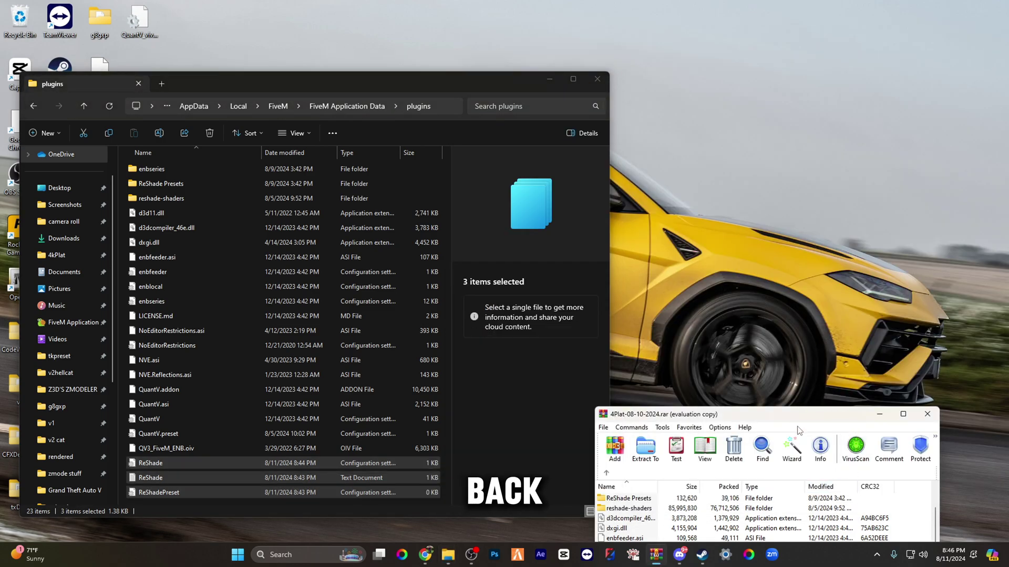
pyautogui.moveTo(796, 423); pyautogui.dragTo(822, 101)
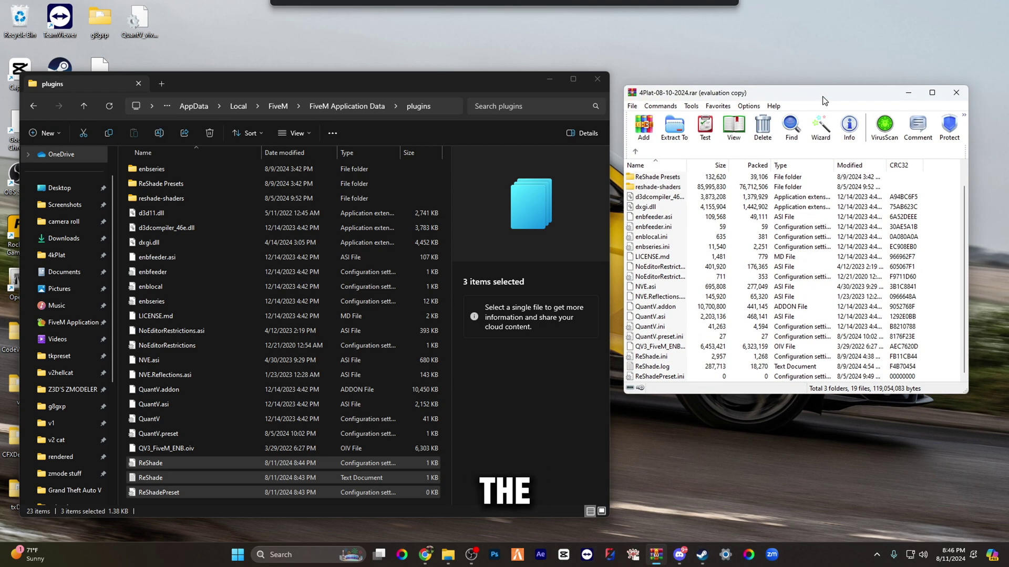
# Extract everything except enbseries from the archive's plugins folder into FiveM's plugins folder, replacing the existing files
pyautogui.moveTo(926, 385); pyautogui.dragTo(725, 176)
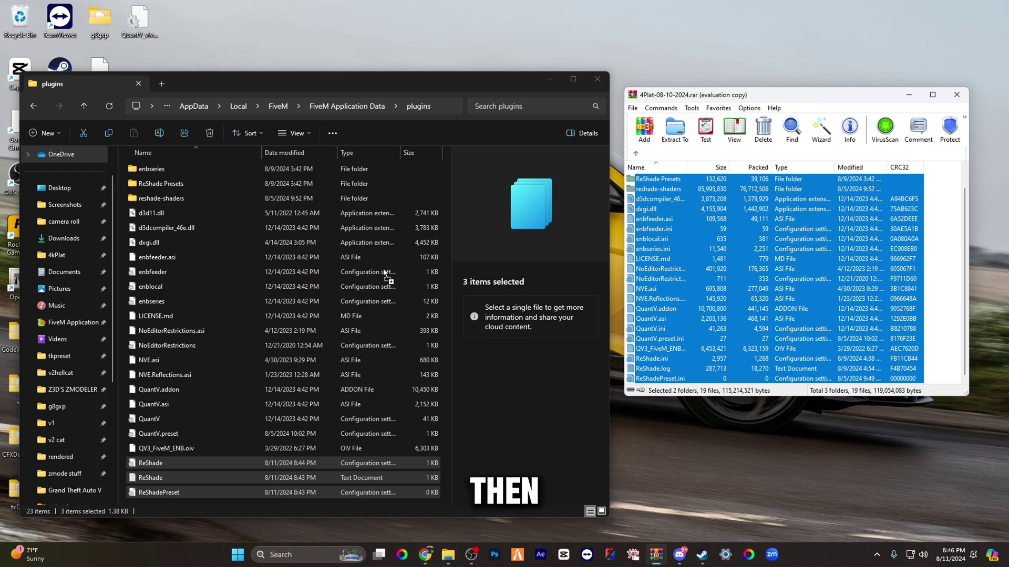
pyautogui.moveTo(315, 334); pyautogui.dragTo(316, 334)
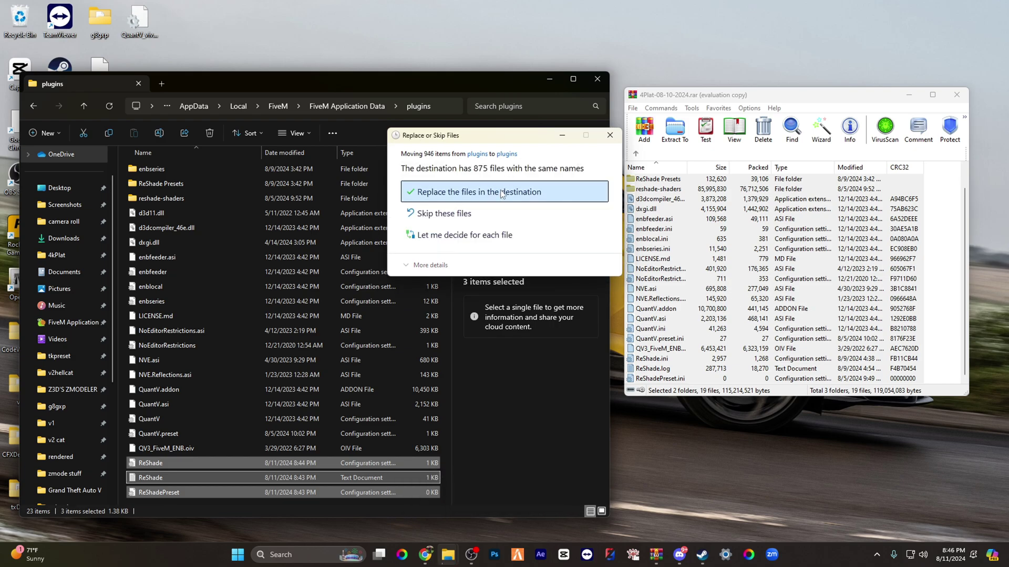
pyautogui.click(502, 203)
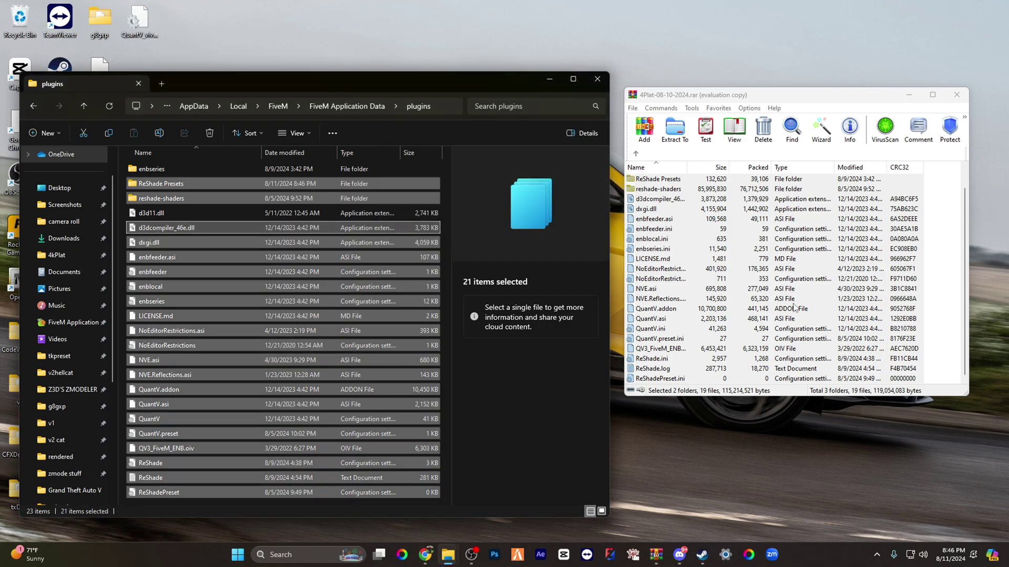
# Reopen the archive's plugins folder and extract all its contents, including enbseries, into FiveM's plugins folder, replacing the existing files
pyautogui.scroll(1, 794, 309)
pyautogui.click(642, 161)
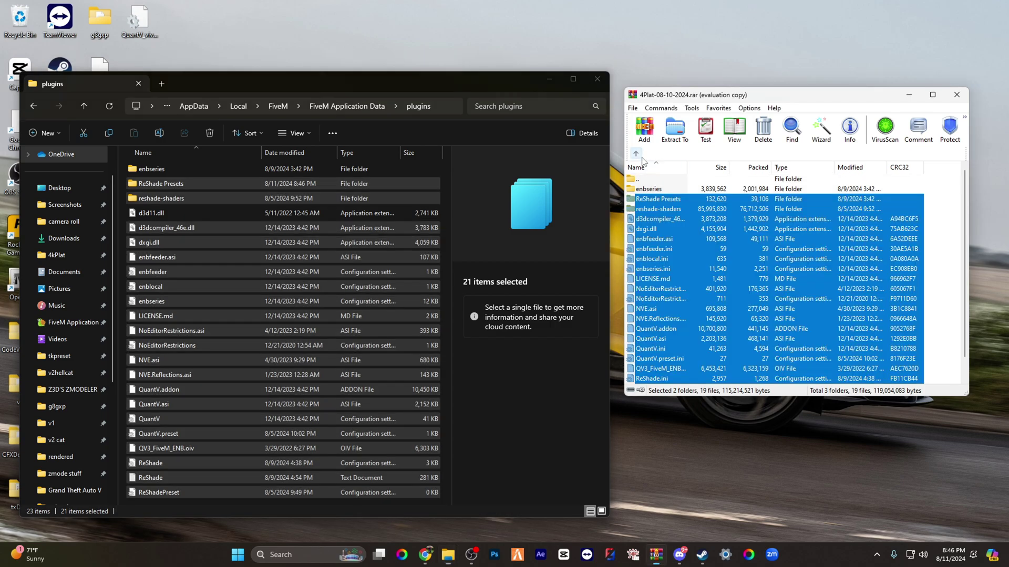
pyautogui.click(641, 156)
pyautogui.doubleClick(653, 213)
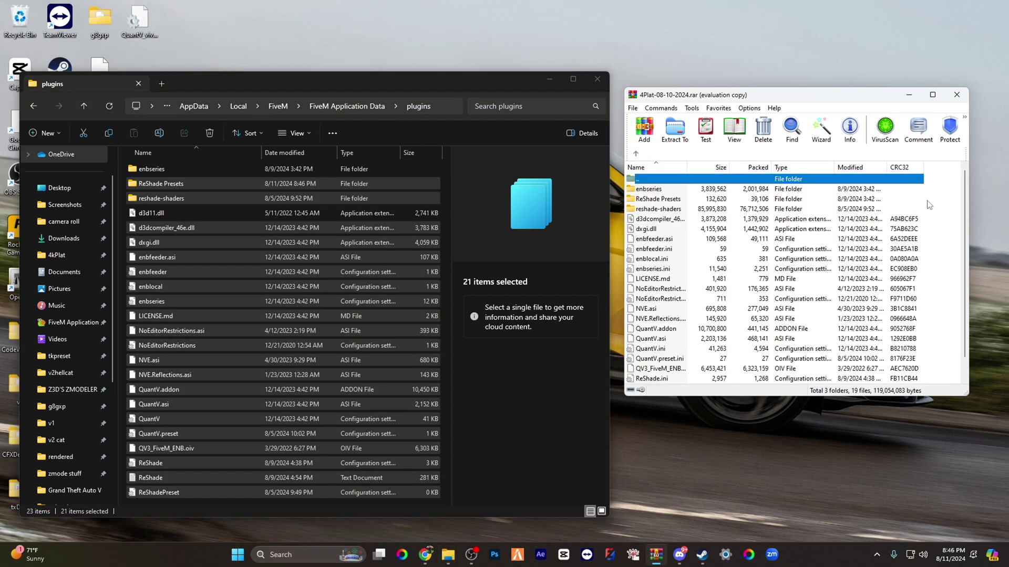
pyautogui.moveTo(929, 204); pyautogui.dragTo(743, 369)
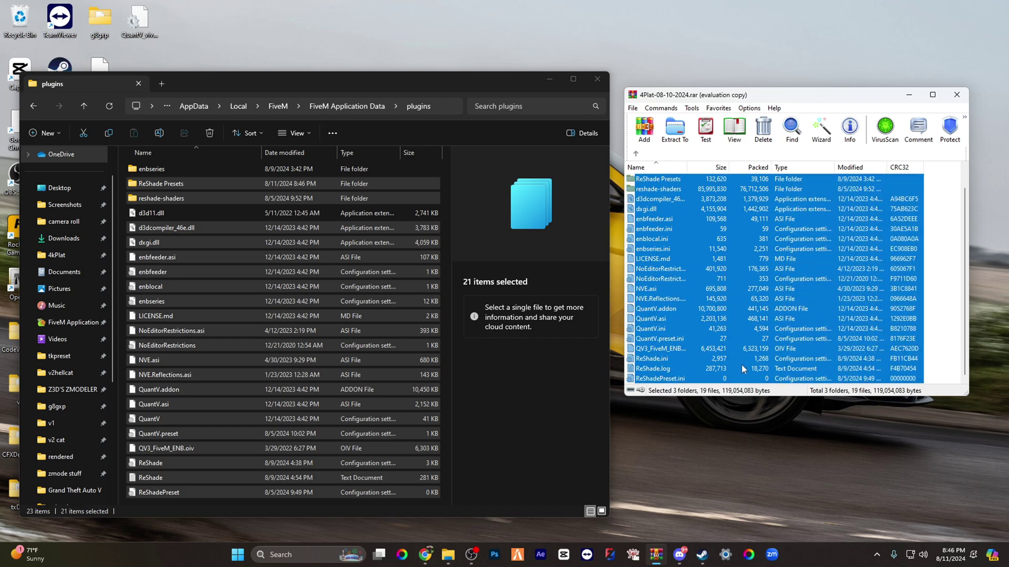
pyautogui.moveTo(572, 291); pyautogui.dragTo(283, 342)
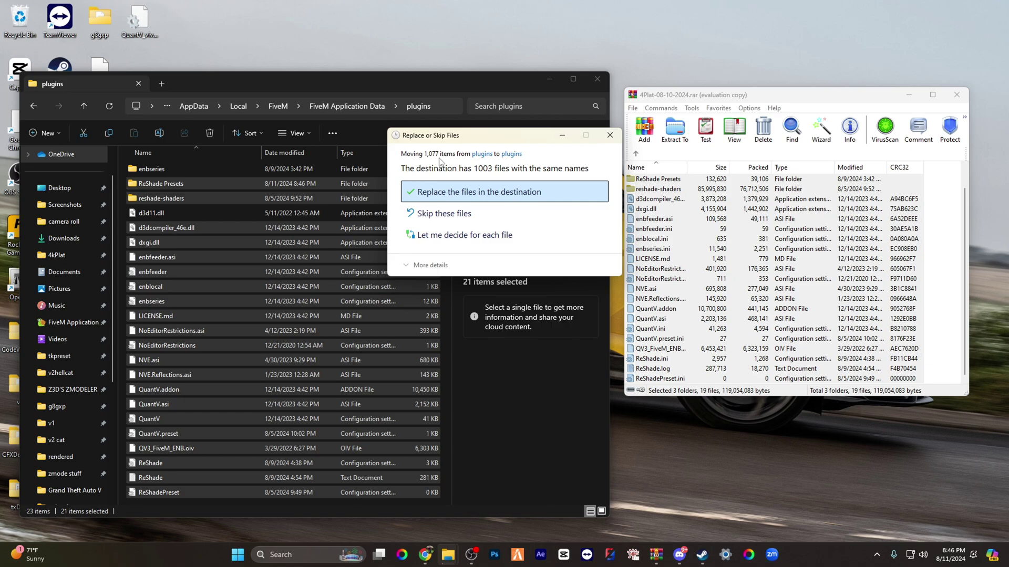
pyautogui.click(479, 194)
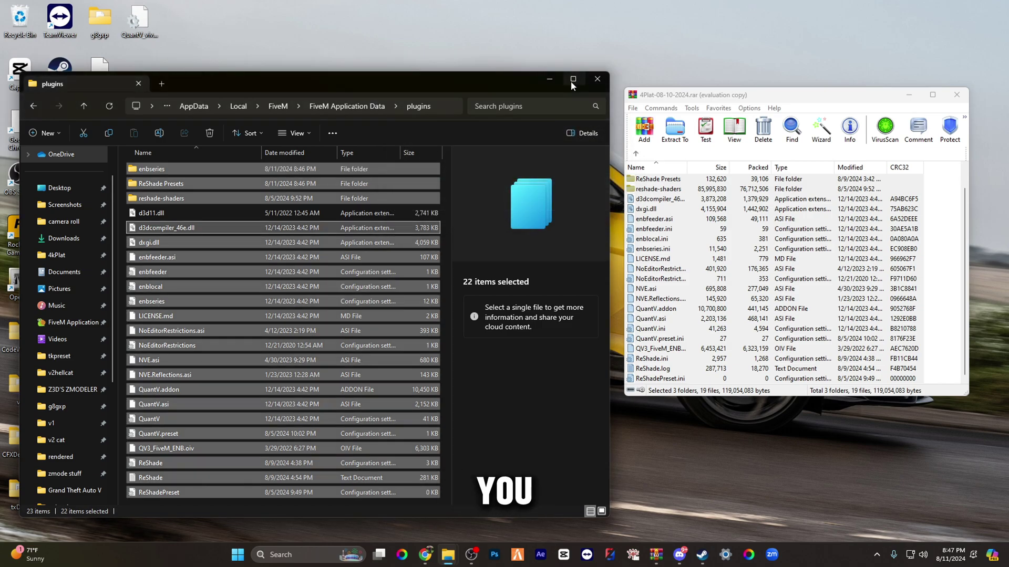
# Open the mods folder in FiveM Application Data and the matching mods folder inside the 4Plat-08-10-2024.rar archive
pyautogui.click(39, 109)
pyautogui.doubleClick(153, 242)
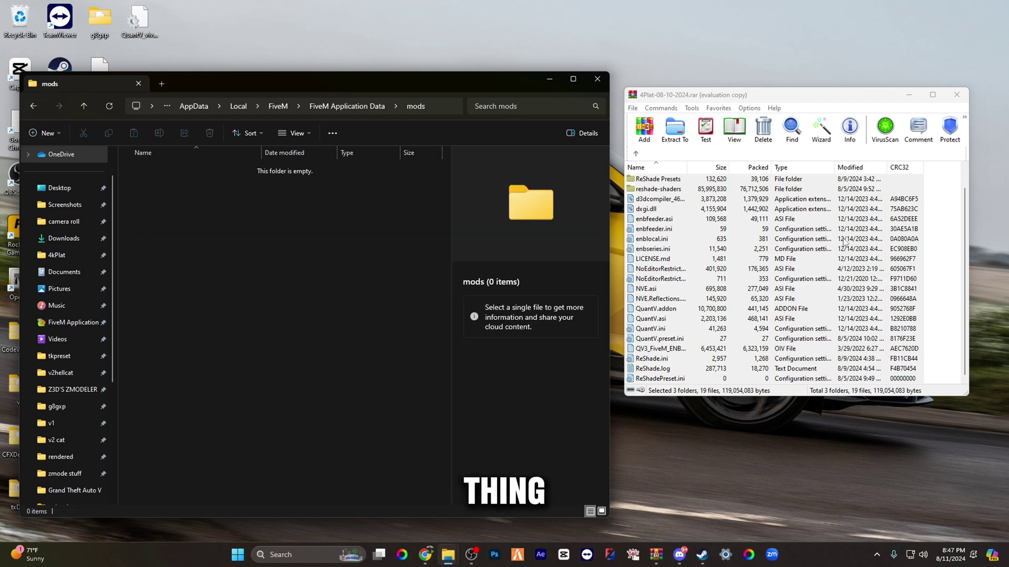
pyautogui.click(635, 154)
pyautogui.doubleClick(660, 198)
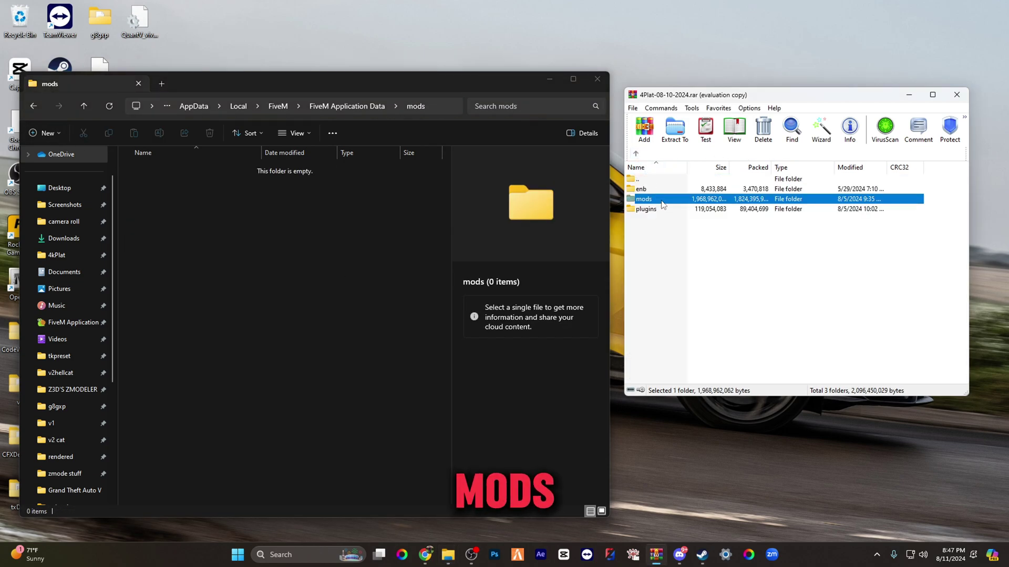
# Try to extract all four RPF files from the archive into FiveM's mods folder, and close the mods folder window
pyautogui.moveTo(668, 276); pyautogui.dragTo(706, 191)
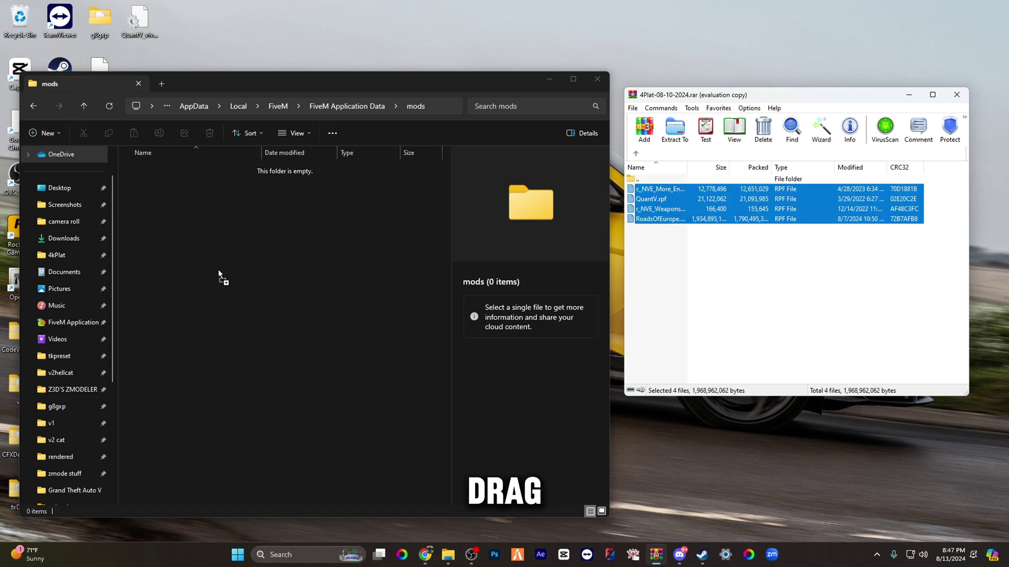
pyautogui.moveTo(220, 274); pyautogui.dragTo(221, 276)
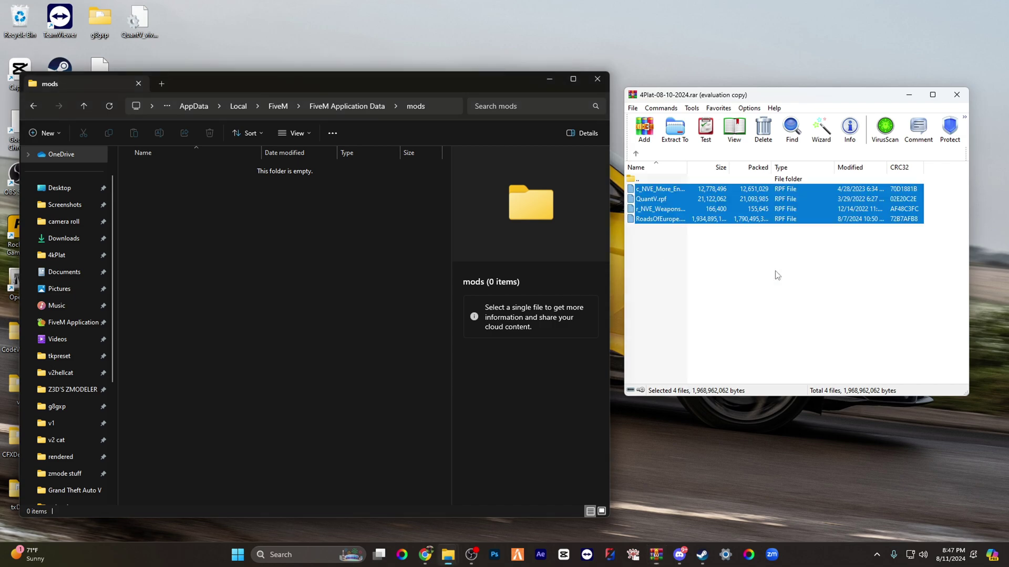
pyautogui.click(596, 84)
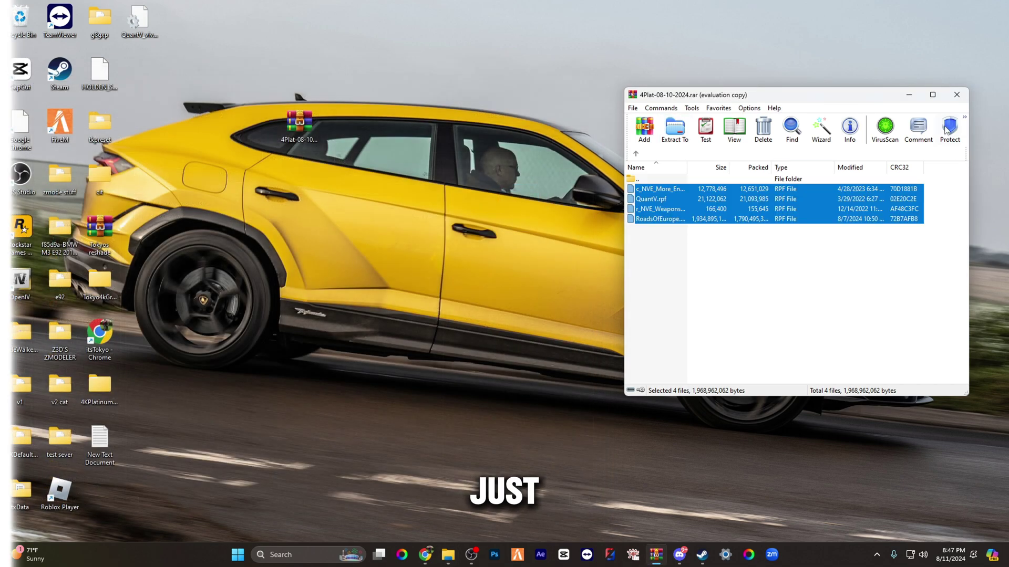